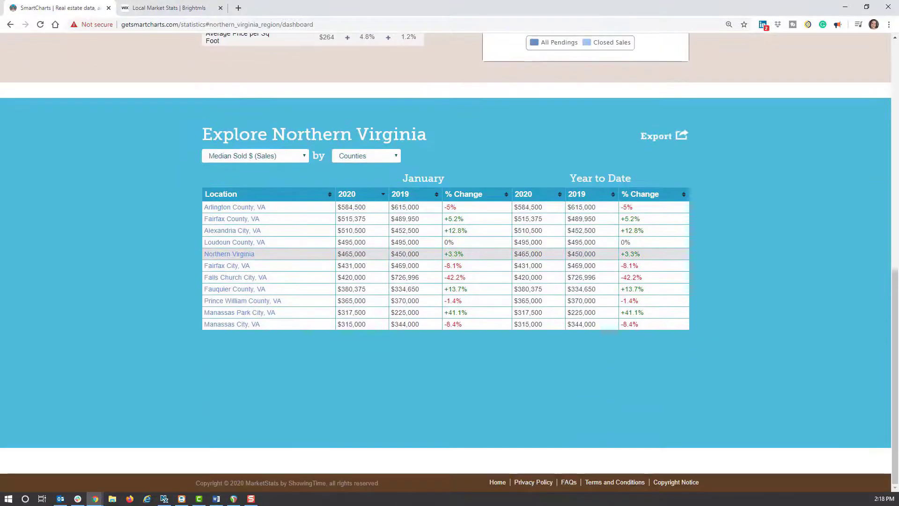
- Set the Explore Northern Virginia table to show Median DOM (Sales) by Cities
{"action": "left_click", "coordinate": [255, 156]}
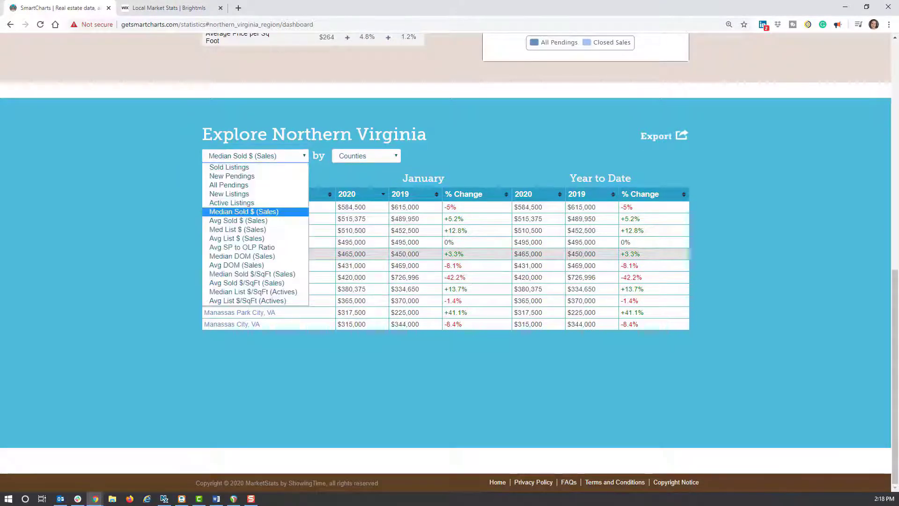
{"action": "left_click", "coordinate": [242, 256]}
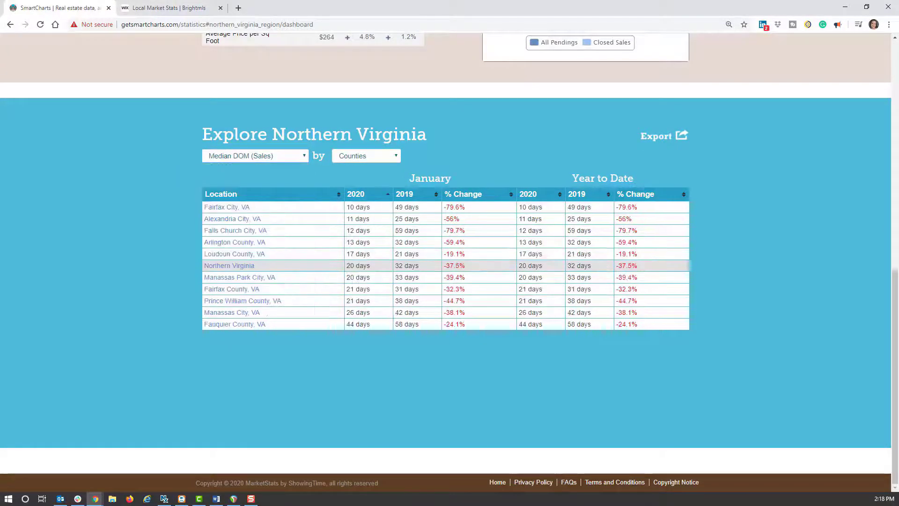
{"action": "left_click", "coordinate": [367, 156]}
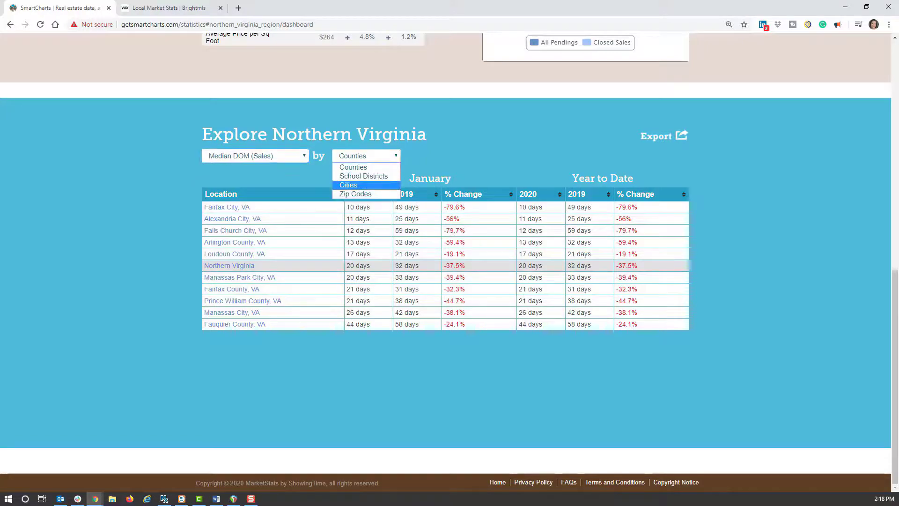
{"action": "left_click", "coordinate": [356, 185]}
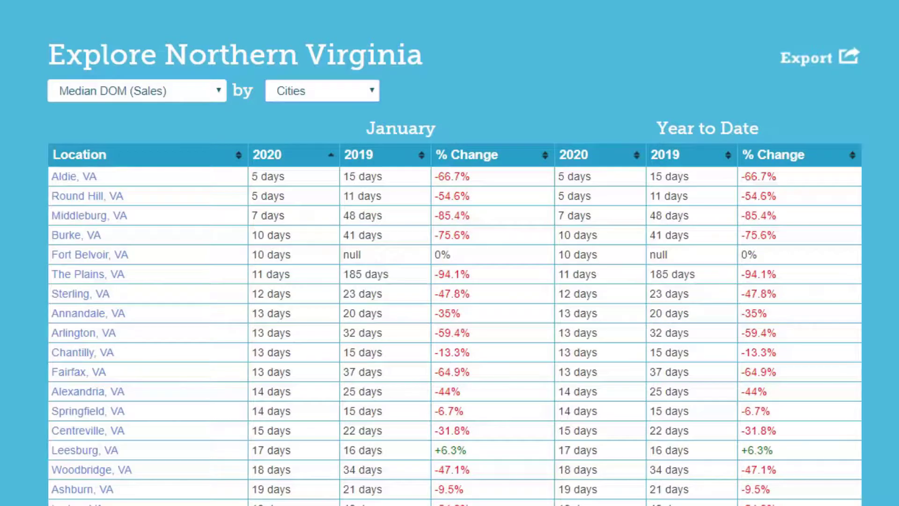
- Sort the cities table by the January 2019 values, then open the Remington, VA statistics and look through its dashboard
{"action": "left_click", "coordinate": [370, 155]}
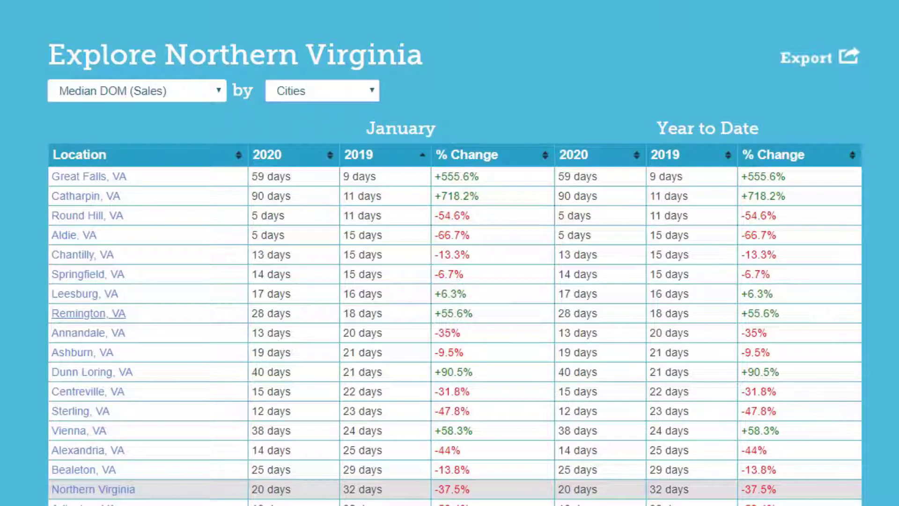
{"action": "left_click", "coordinate": [88, 314]}
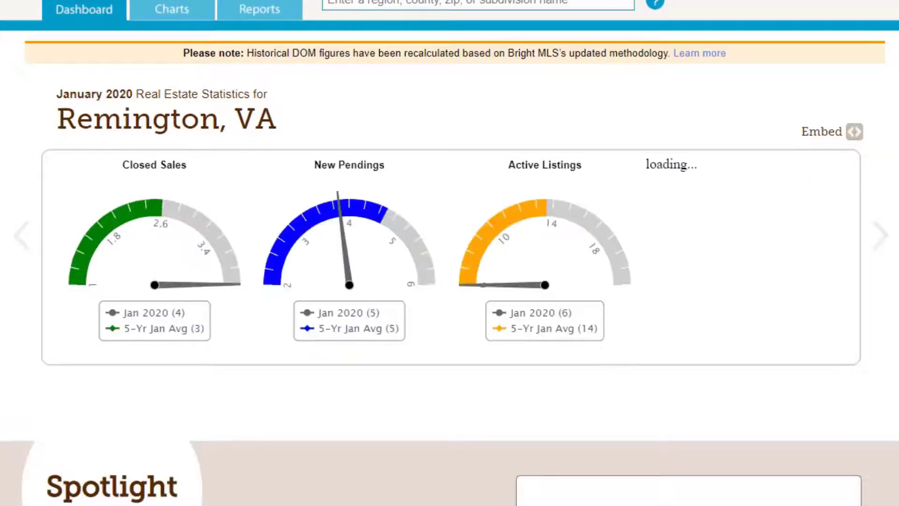
{"action": "scroll", "coordinate": [450, 253], "scroll_direction": "down", "scroll_amount": 5}
{"action": "scroll", "coordinate": [450, 253], "scroll_direction": "down", "scroll_amount": 5}
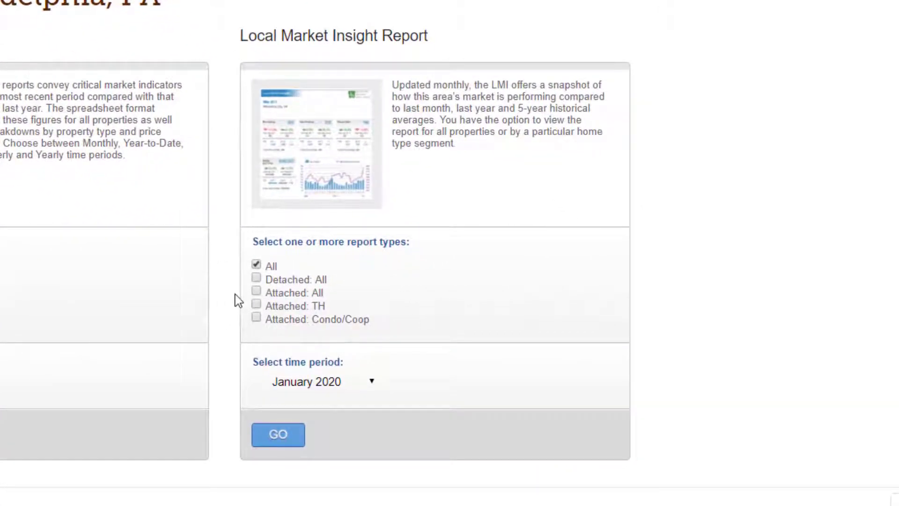
- Generate the January 2020 Local Market Insight Report for 19103, Philadelphia, PA with only Attached: Condo/Coop selected
{"action": "left_click", "coordinate": [256, 305]}
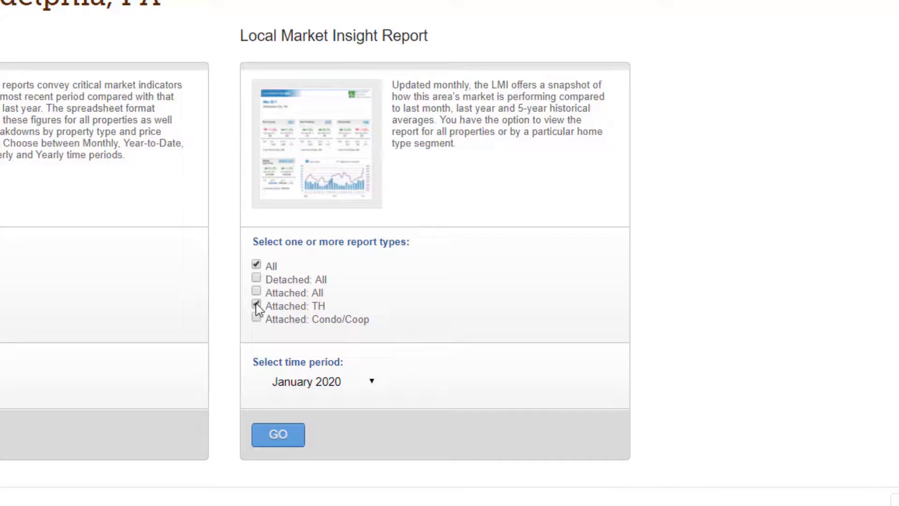
{"action": "left_click", "coordinate": [256, 265]}
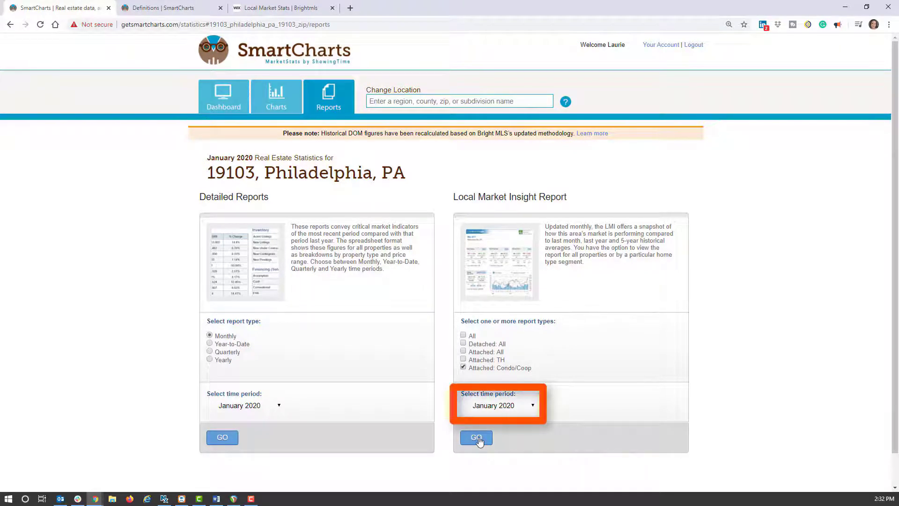
{"action": "left_click", "coordinate": [476, 437]}
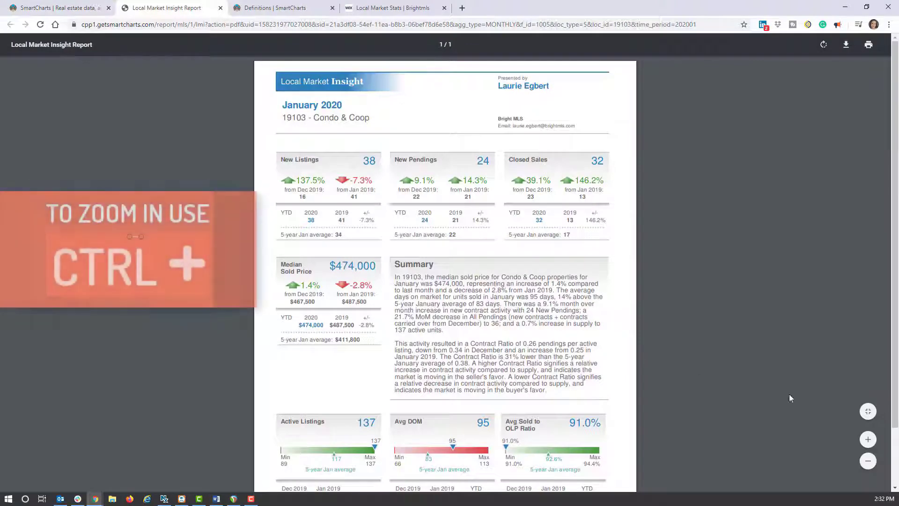
- Examine the Local Market Insight Report from its listing and sales figures through the summary to the Active Listings, Avg DOM and OLP ratio sections
{"action": "left_click", "coordinate": [868, 439]}
{"action": "left_click", "coordinate": [868, 441]}
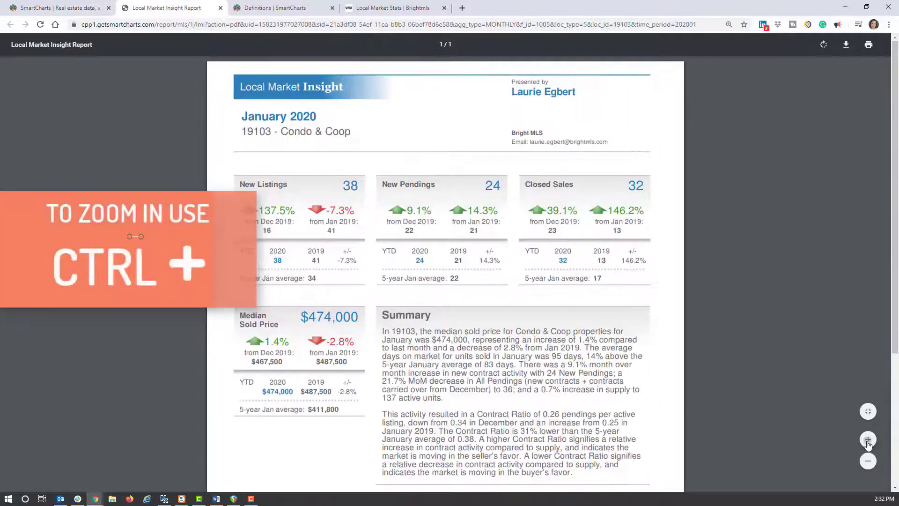
{"action": "left_click", "coordinate": [868, 440]}
{"action": "left_click", "coordinate": [868, 440]}
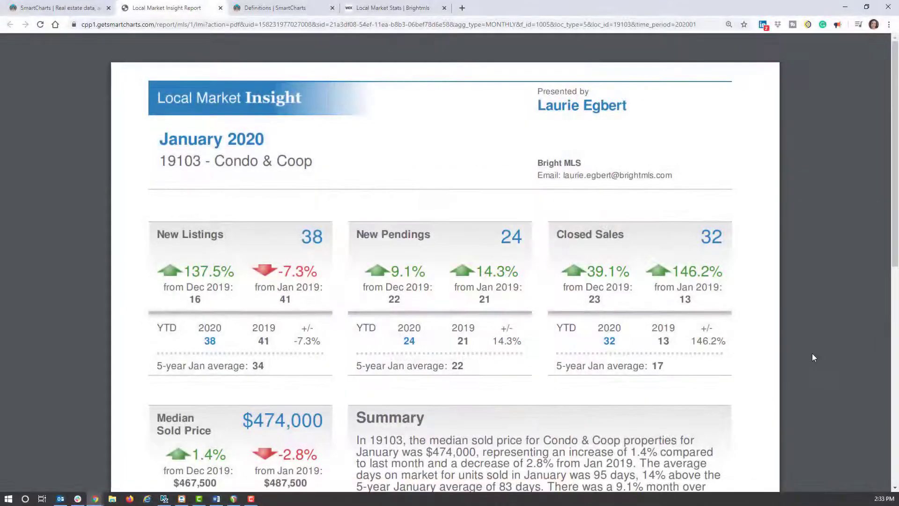
{"action": "left_click_drag", "start_coordinate": [894, 248], "coordinate": [883, 320]}
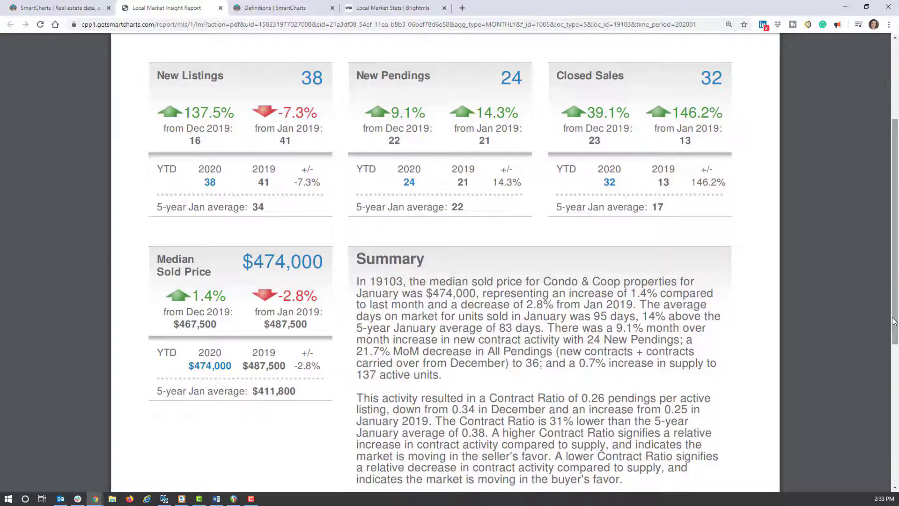
{"action": "left_click_drag", "start_coordinate": [893, 321], "coordinate": [897, 433]}
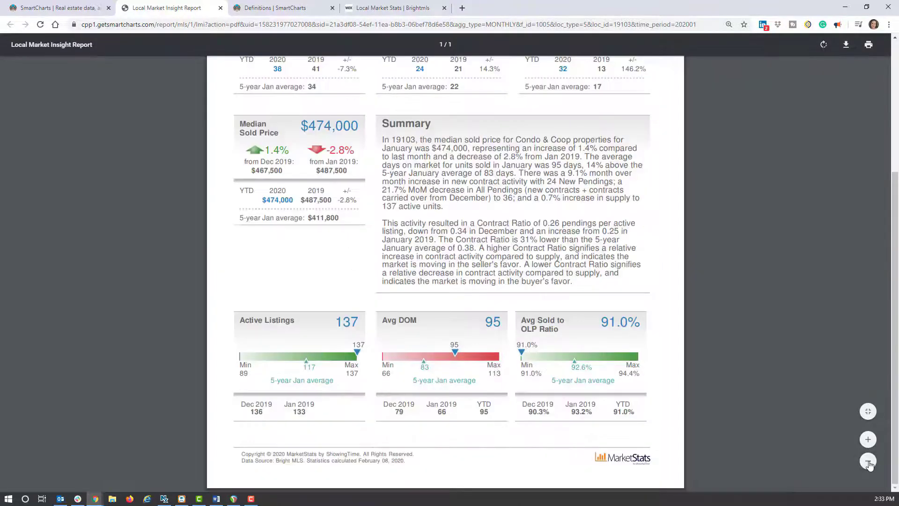
{"action": "left_click", "coordinate": [868, 460]}
{"action": "left_click", "coordinate": [868, 460]}
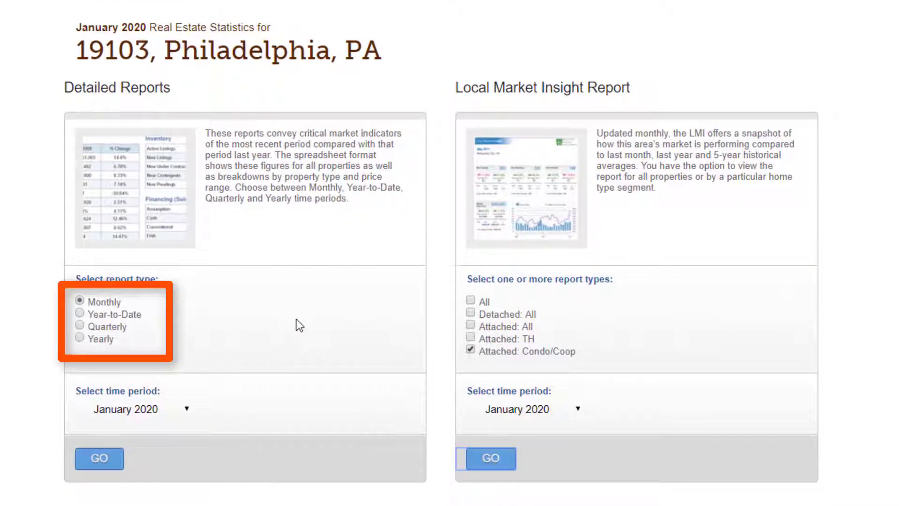
- Generate the quarterly Detailed Report for Q4 2019 for 19103, Philadelphia, PA and review its sold summary and detail tables
{"action": "left_click", "coordinate": [79, 325]}
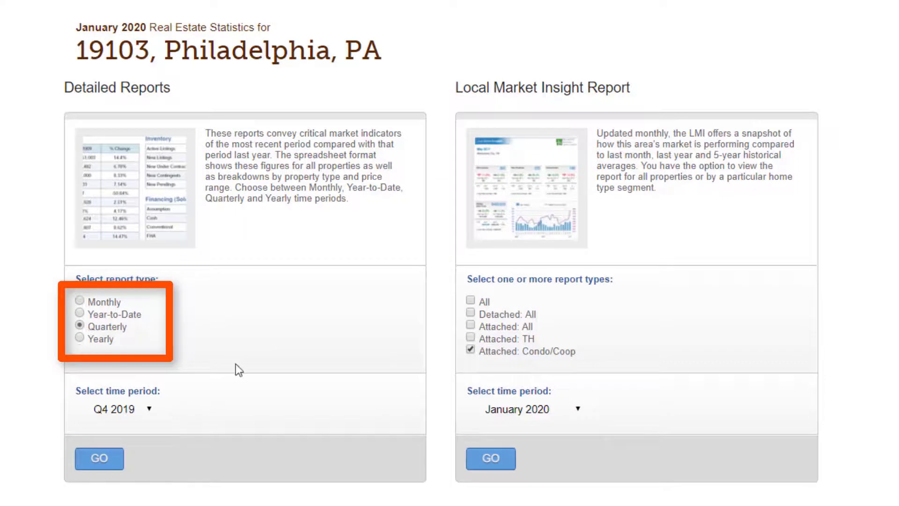
{"action": "left_click", "coordinate": [148, 409]}
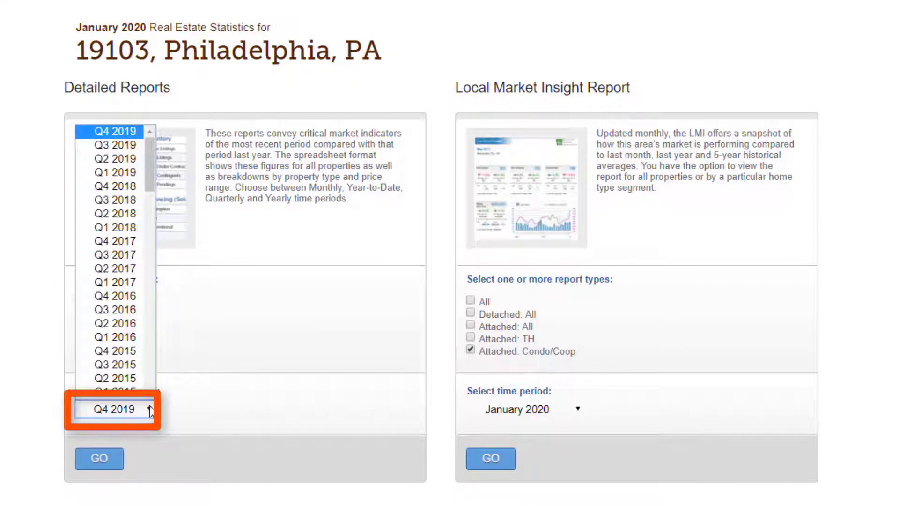
{"action": "left_click", "coordinate": [150, 410]}
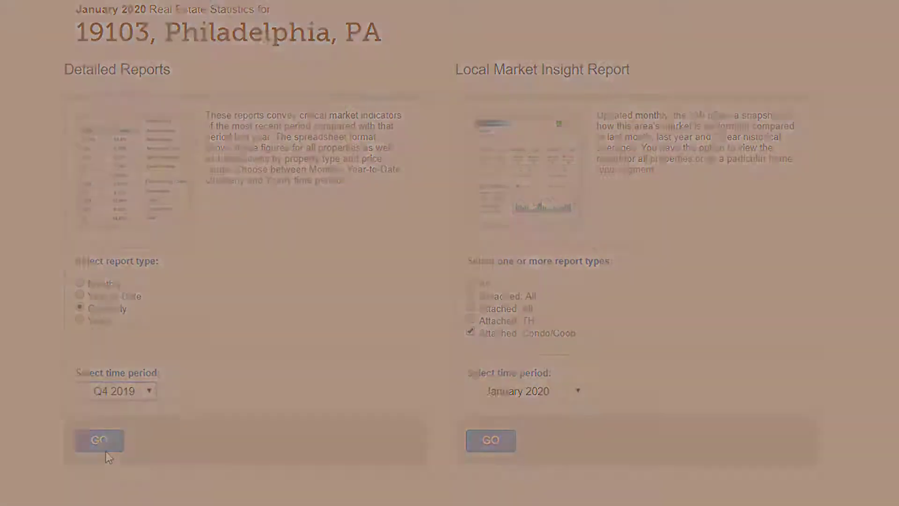
{"action": "left_click", "coordinate": [102, 458]}
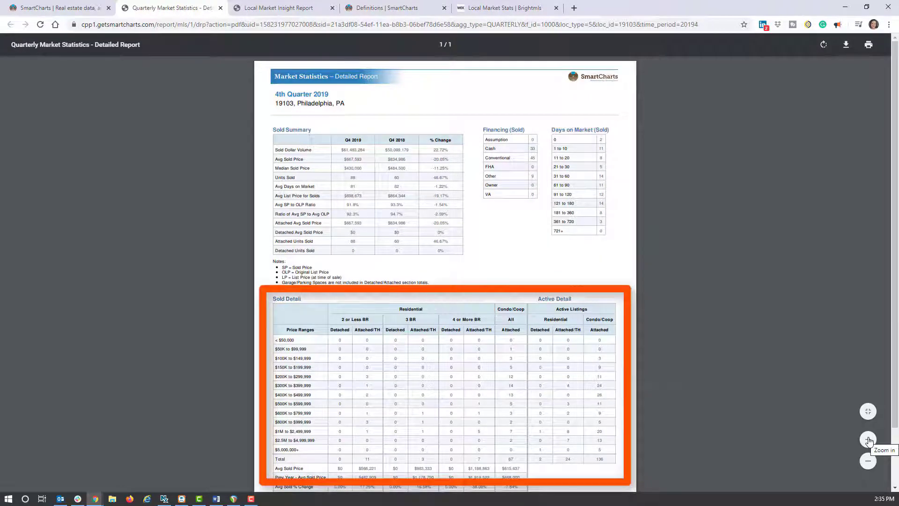
{"action": "left_click", "coordinate": [868, 440]}
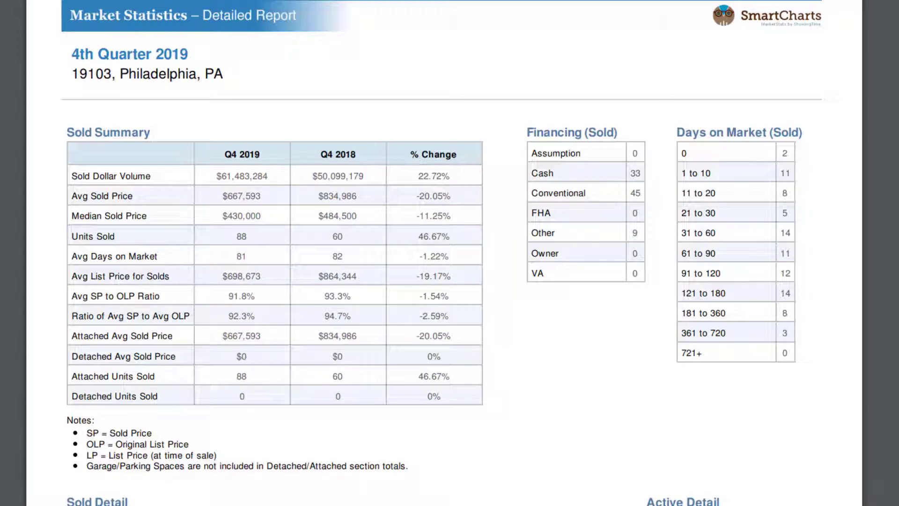
{"action": "scroll", "coordinate": [450, 253], "scroll_direction": "down", "scroll_amount": 9}
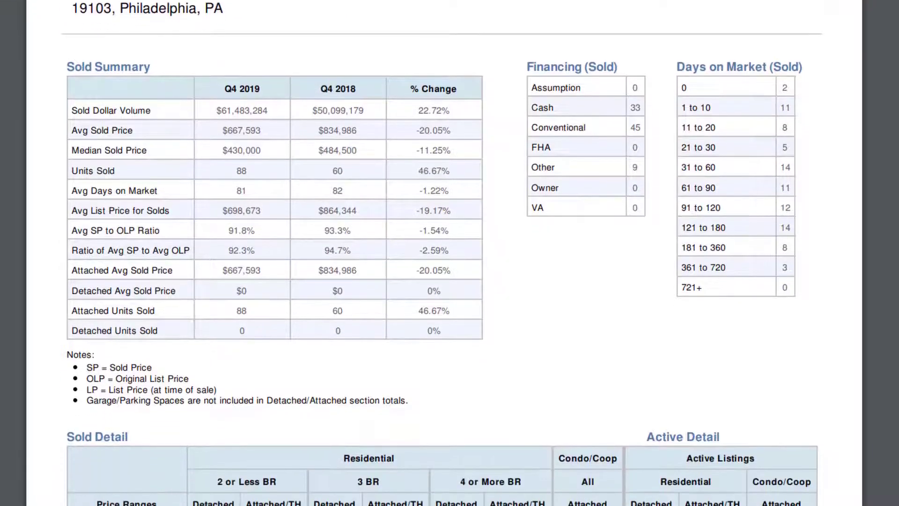
{"action": "scroll", "coordinate": [450, 252], "scroll_direction": "down", "scroll_amount": 2}
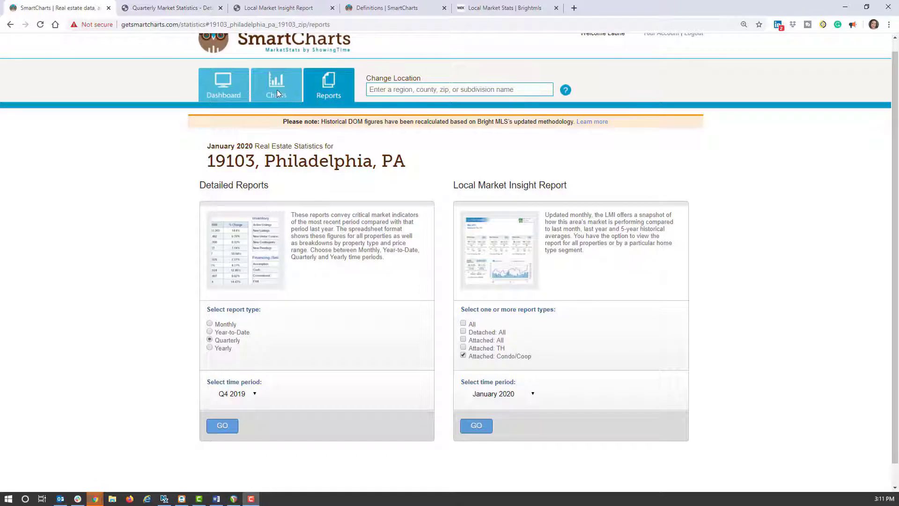
- Open the charts for 19103, Philadelphia, PA and switch the chart category to Pricing Trends
{"action": "left_click", "coordinate": [277, 92]}
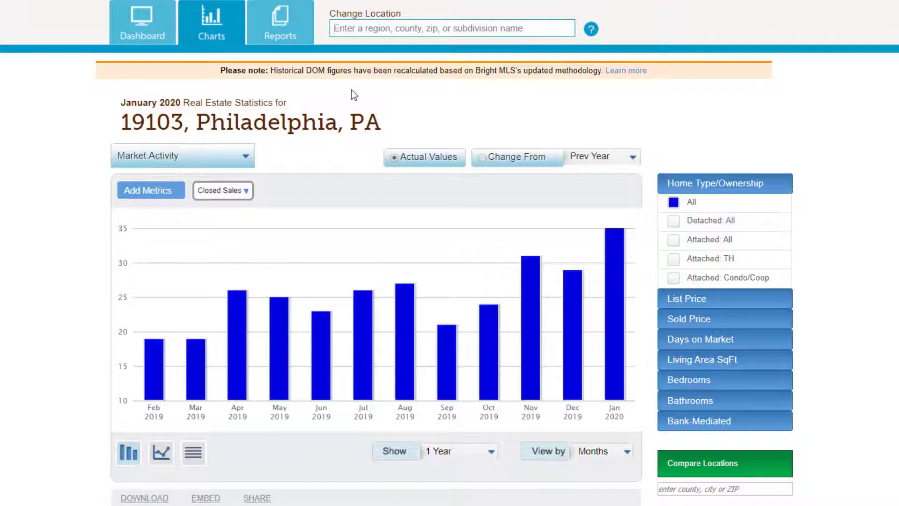
{"action": "left_click", "coordinate": [202, 159]}
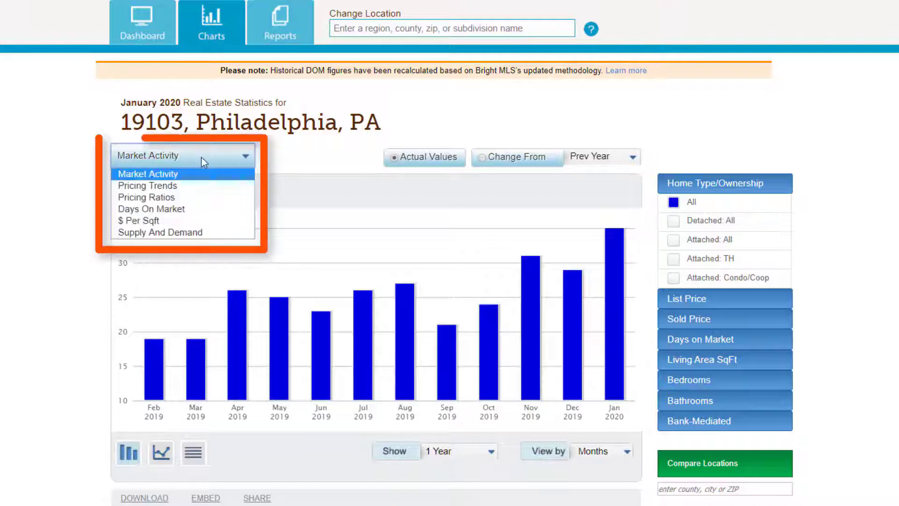
{"action": "left_click", "coordinate": [197, 186]}
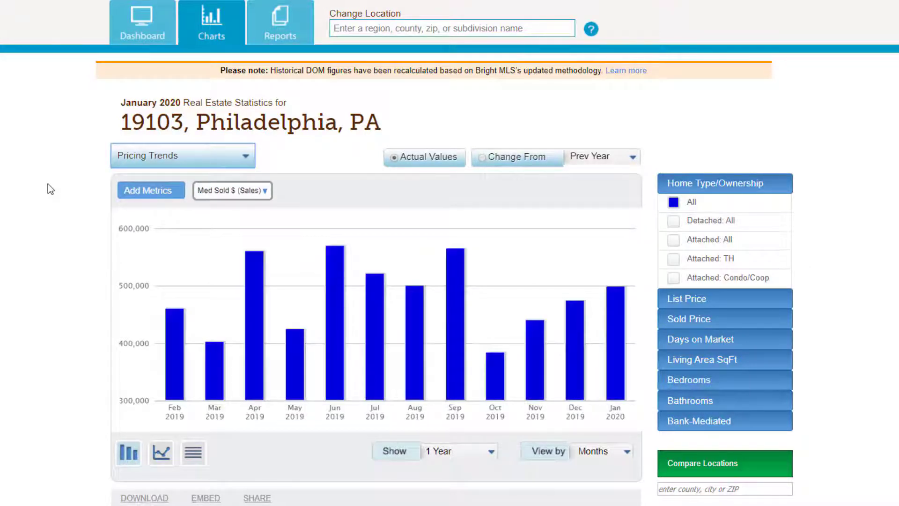
- Change the chart location to the city of Arlington, VA
{"action": "left_click", "coordinate": [370, 35]}
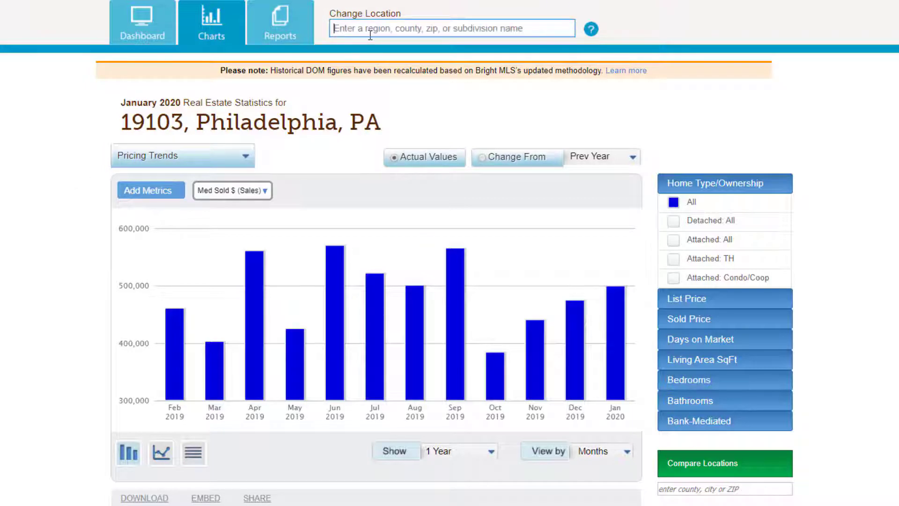
{"action": "type", "text": "arlin"}
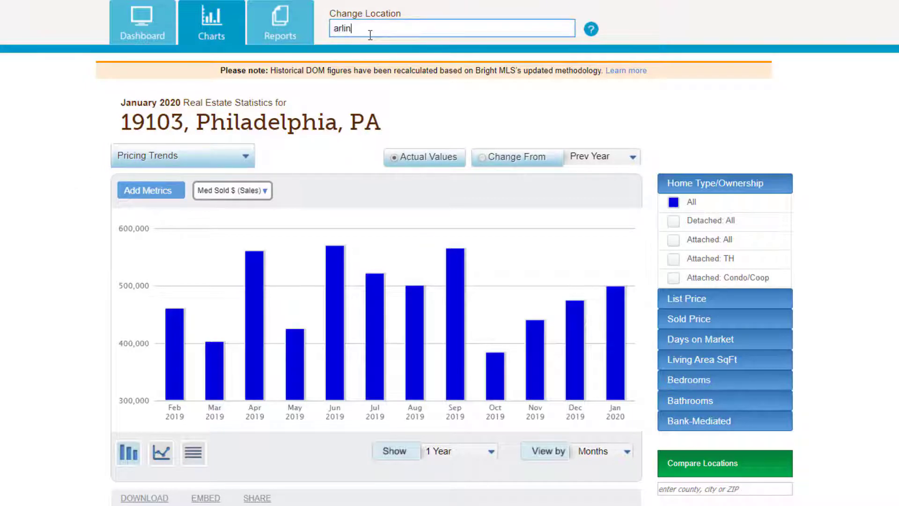
{"action": "key", "text": "Down"}
{"action": "key", "text": "Down"}
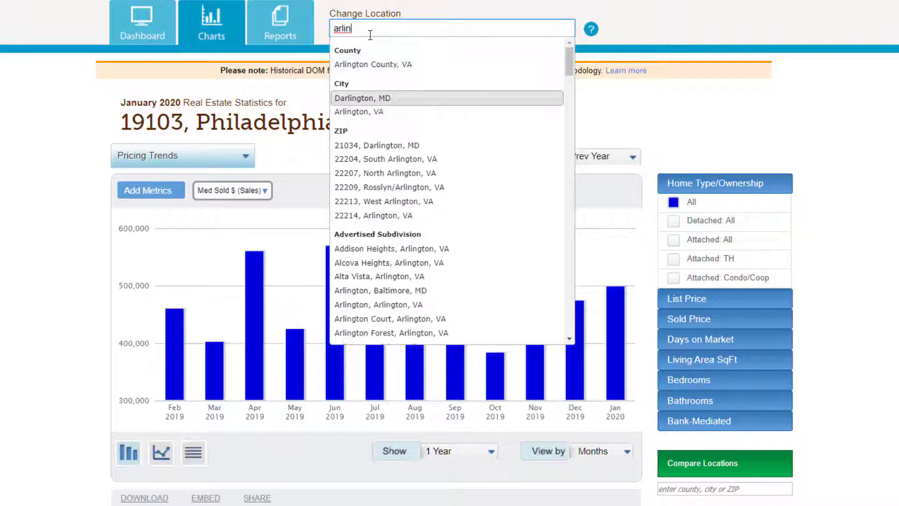
{"action": "key", "text": "Down"}
{"action": "key", "text": "Return"}
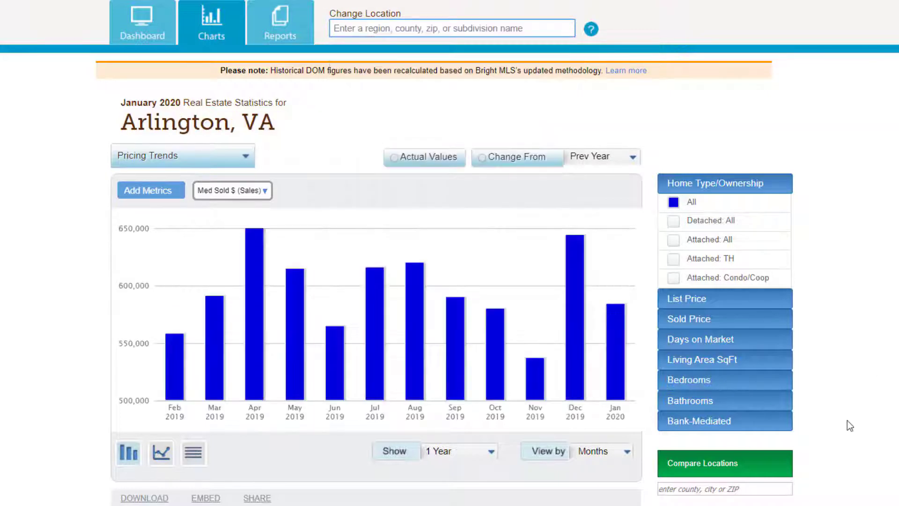
- Add the cities of Manassas, VA, Centreville, VA and Fairfax, VA to the Arlington pricing chart's location comparison
{"action": "left_click", "coordinate": [757, 488]}
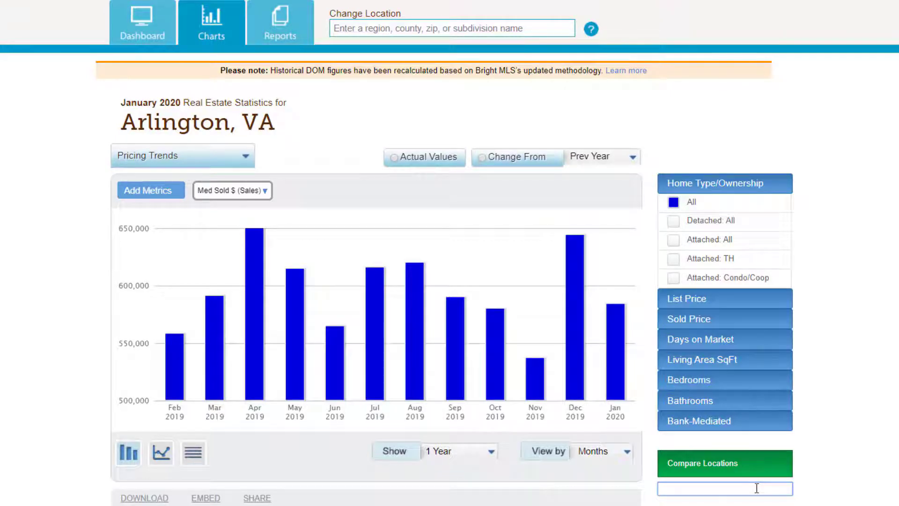
{"action": "type", "text": "Manass"}
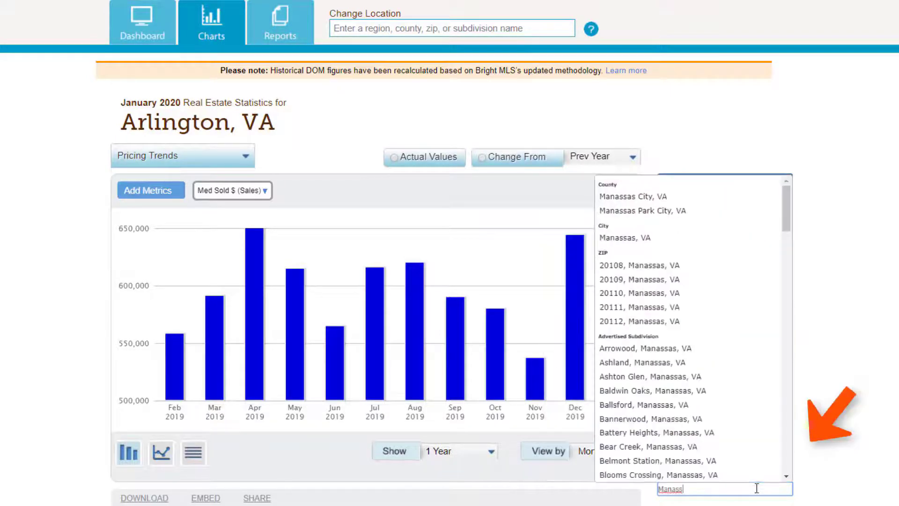
{"action": "left_click", "coordinate": [656, 238]}
{"action": "left_click", "coordinate": [723, 459]}
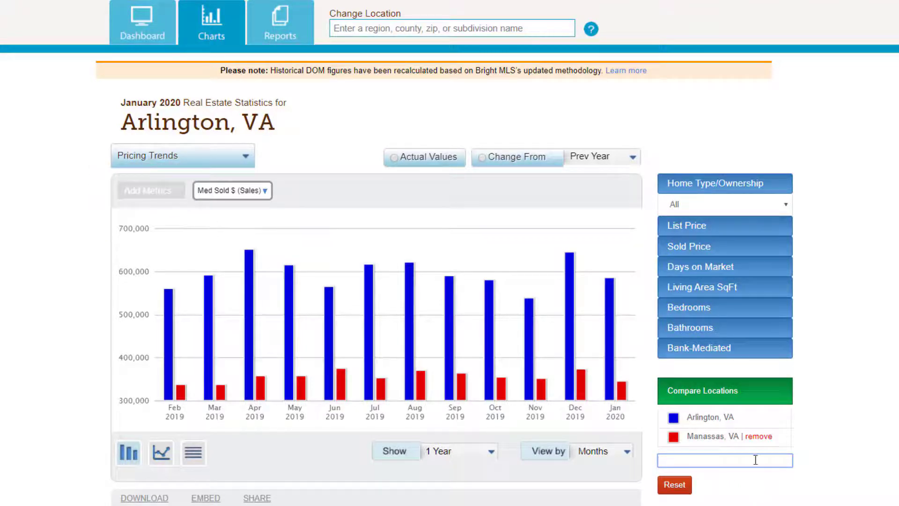
{"action": "type", "text": "centre"}
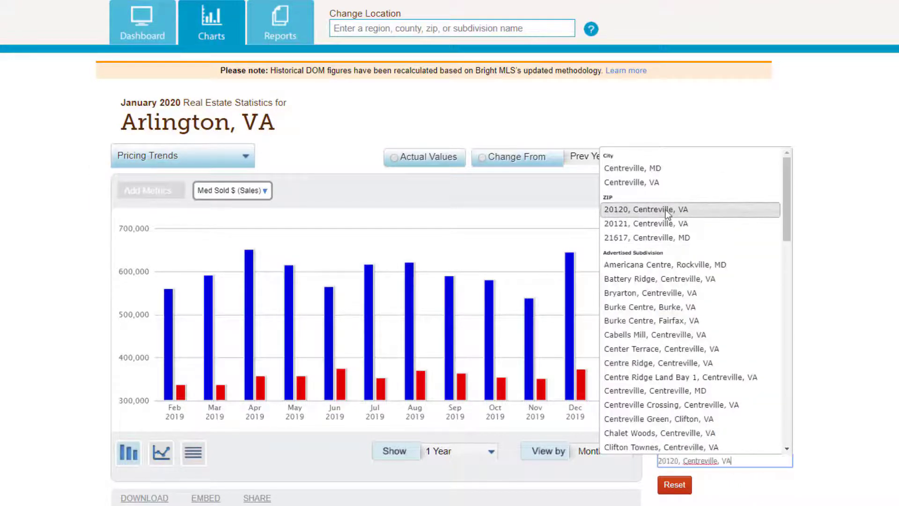
{"action": "left_click", "coordinate": [669, 183]}
{"action": "type", "text": "f"}
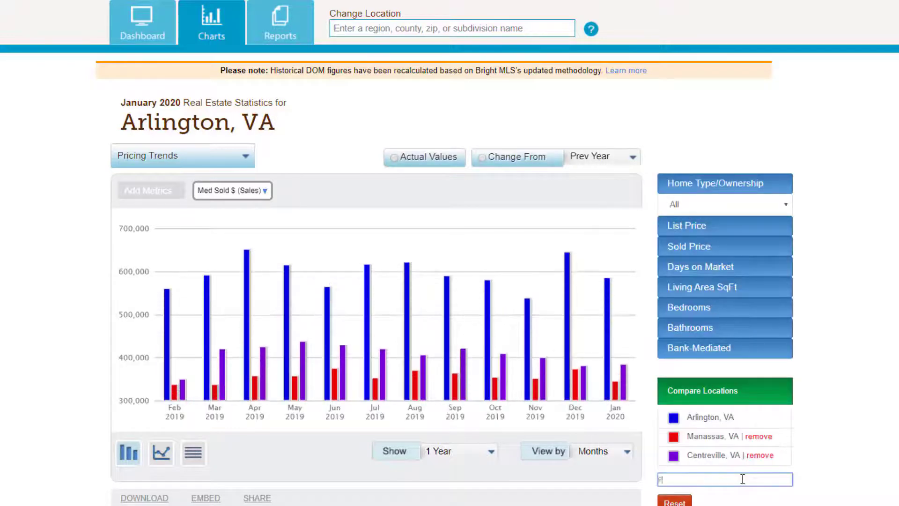
{"action": "type", "text": "airfax, VA"}
{"action": "left_click", "coordinate": [627, 268]}
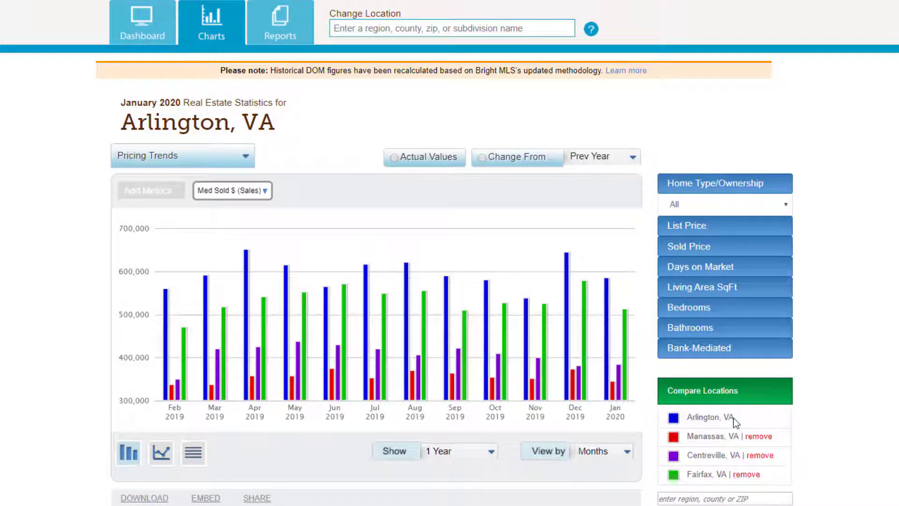
- Change the chart location to Alexandria City, VA and view the one-year city comparison by quarters
{"action": "left_click", "coordinate": [430, 32]}
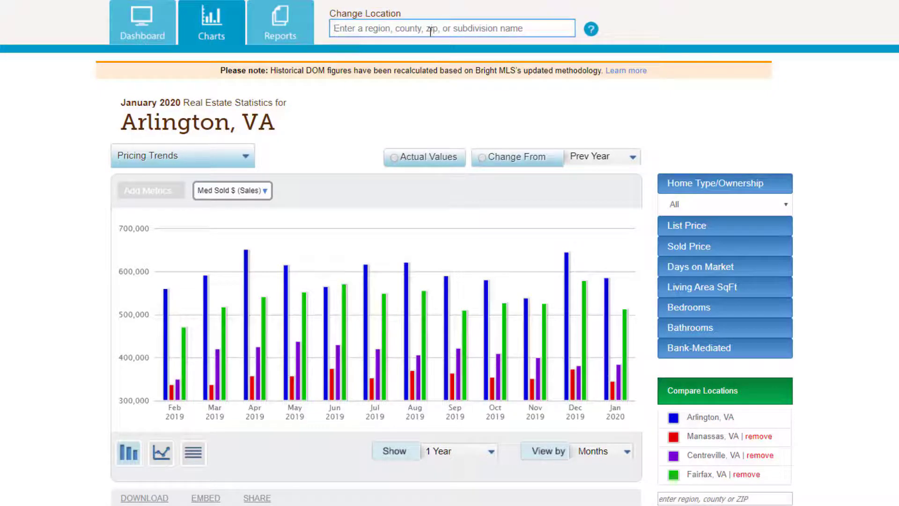
{"action": "type", "text": "alex"}
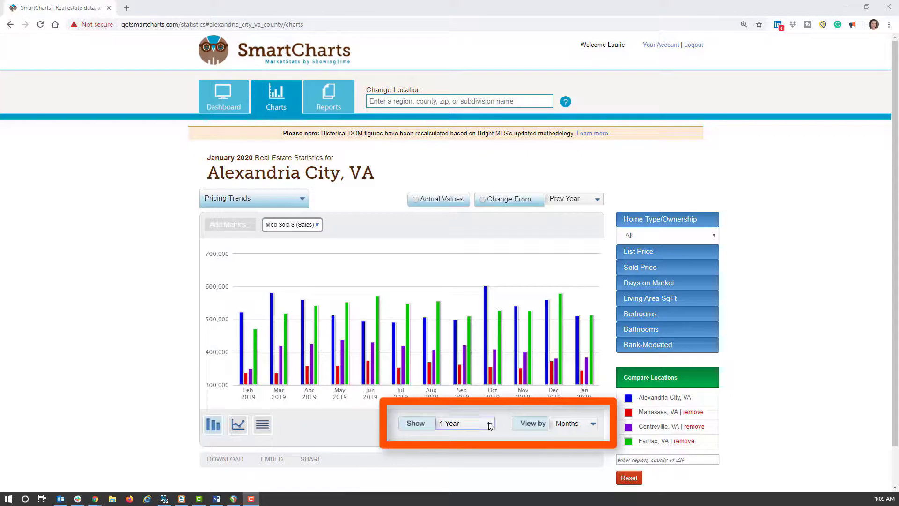
{"action": "left_click", "coordinate": [488, 423]}
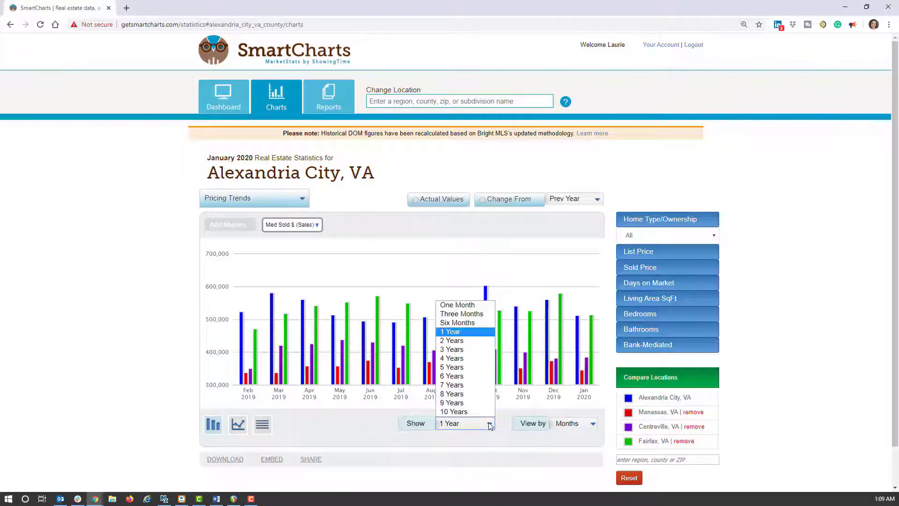
{"action": "left_click", "coordinate": [490, 424]}
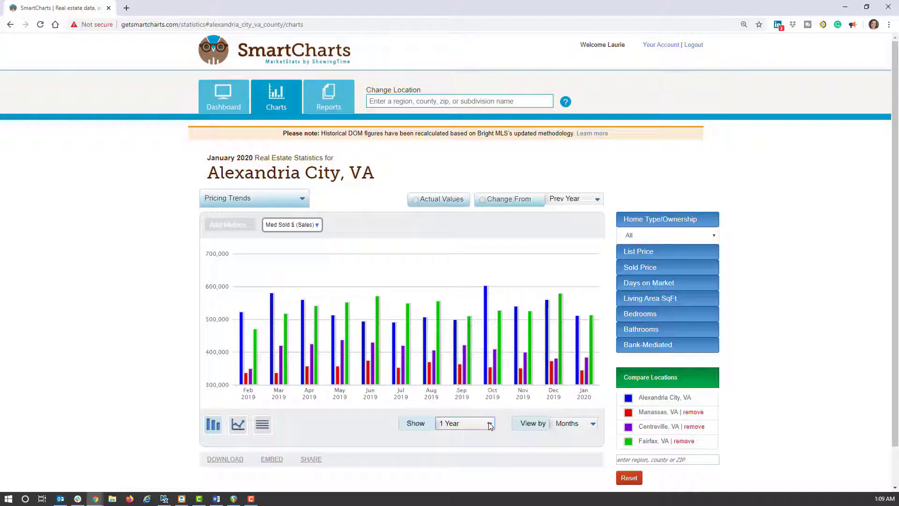
{"action": "left_click", "coordinate": [592, 426]}
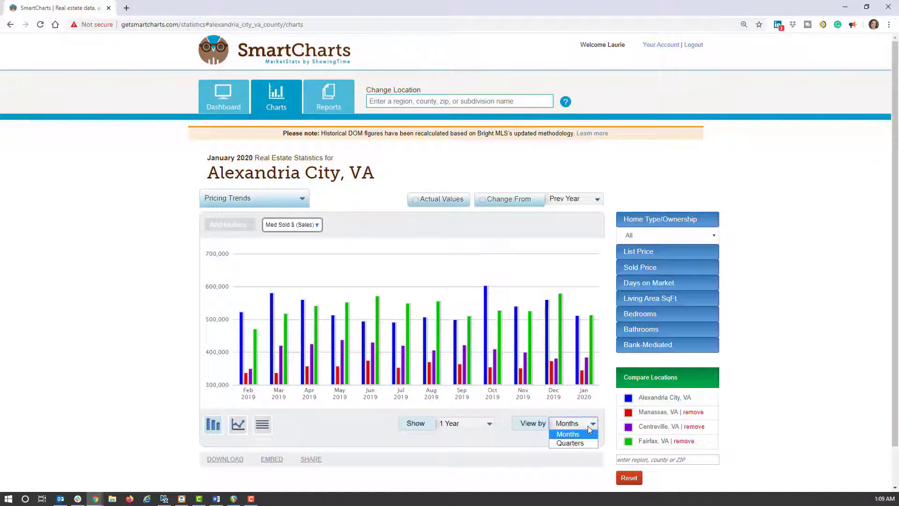
{"action": "left_click", "coordinate": [581, 443]}
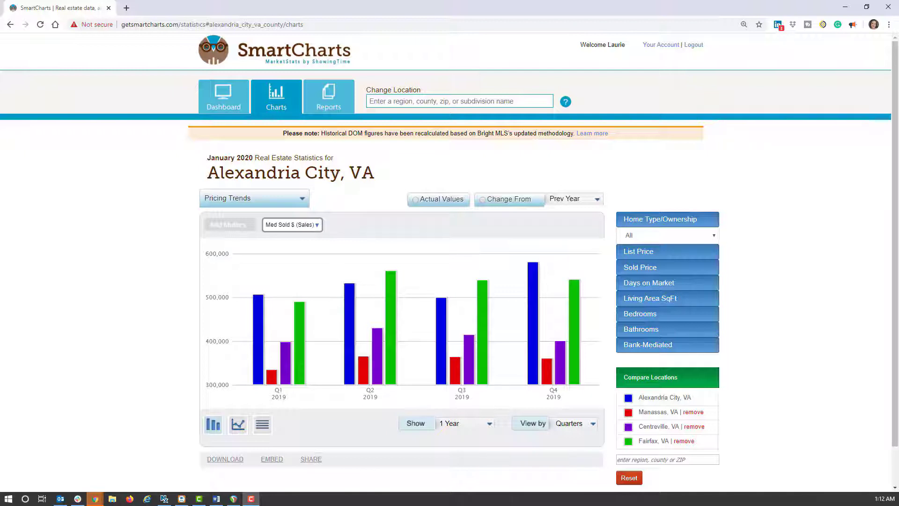
- Inspect the compared cities' Q3 and Q4 2019 price bars and switch the charted metric to Med List $ (Sales)
{"action": "mouse_move", "coordinate": [547, 378]}
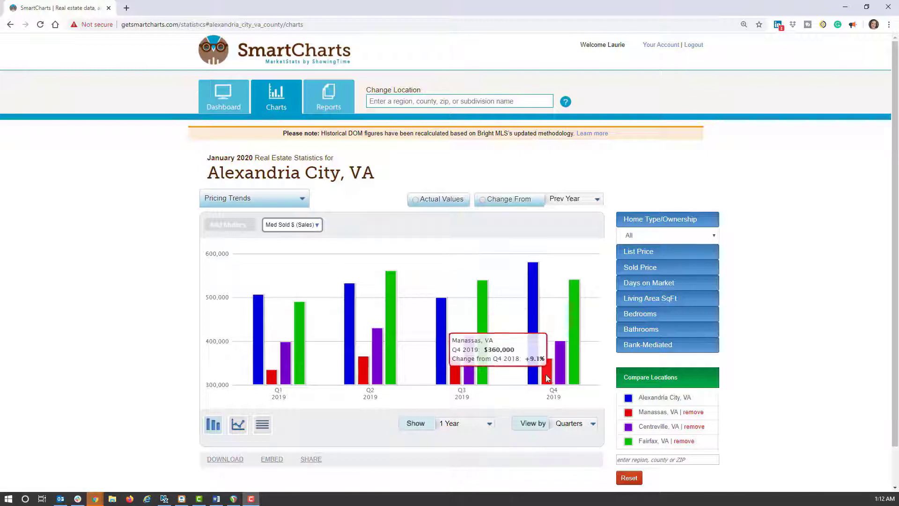
{"action": "mouse_move", "coordinate": [444, 377]}
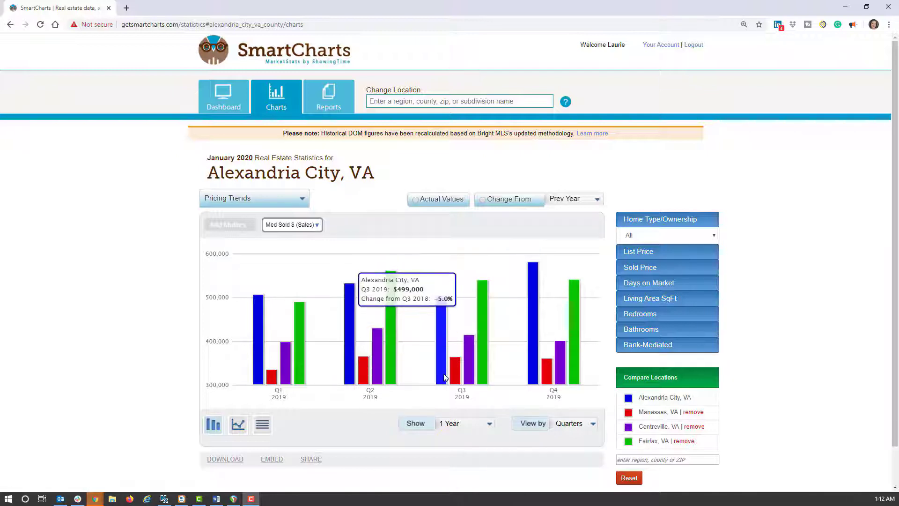
{"action": "mouse_move", "coordinate": [495, 330]}
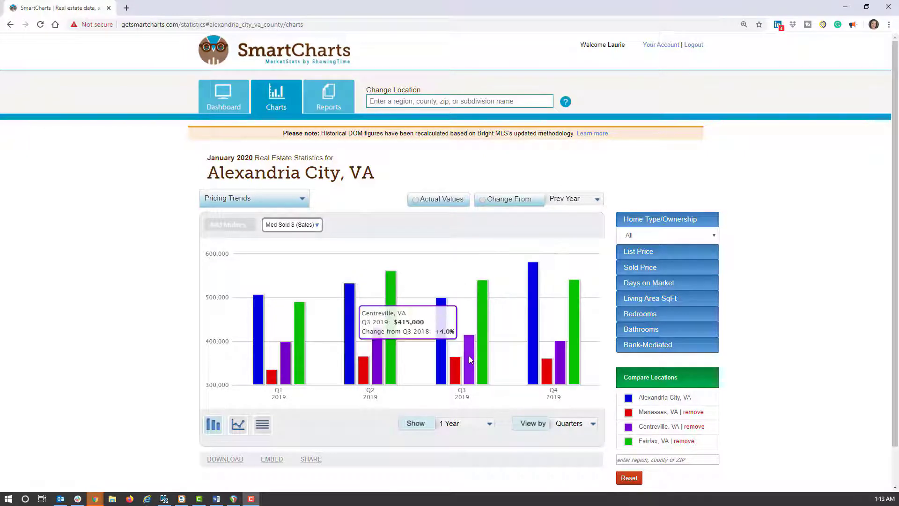
{"action": "mouse_move", "coordinate": [468, 362]}
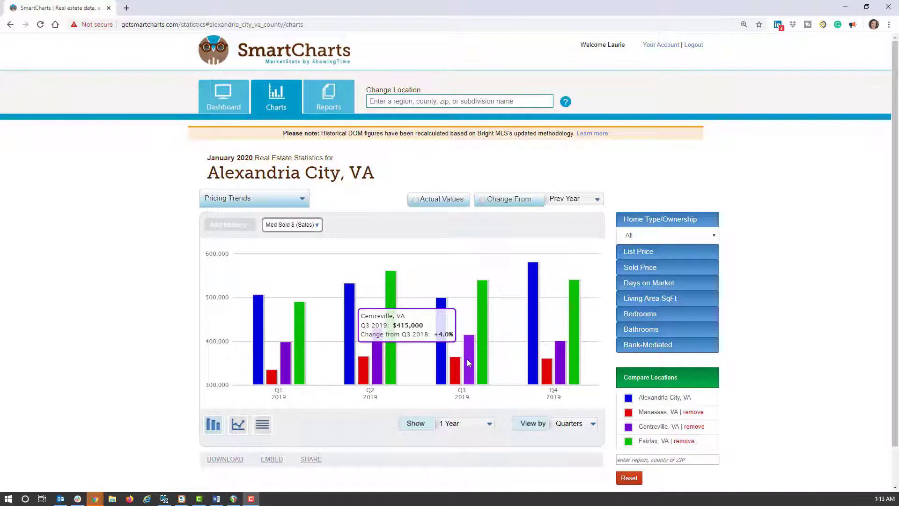
{"action": "mouse_move", "coordinate": [561, 363]}
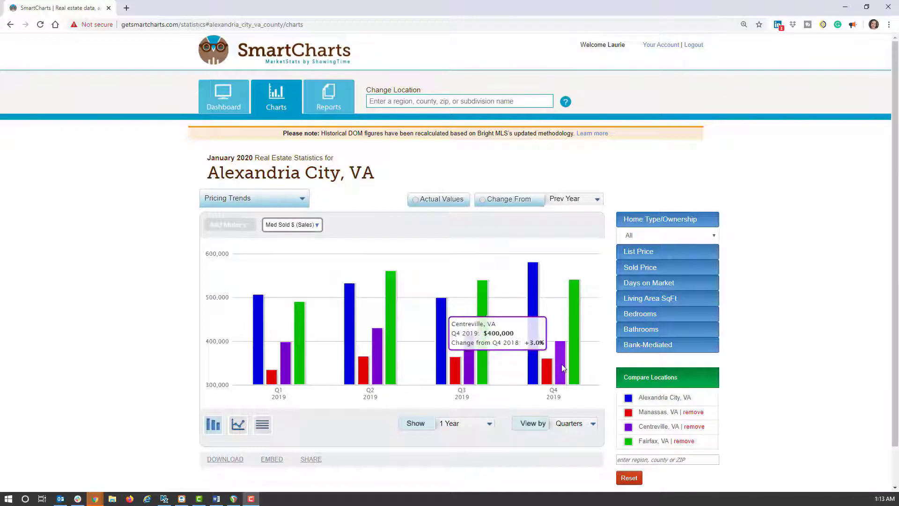
{"action": "left_click", "coordinate": [315, 226]}
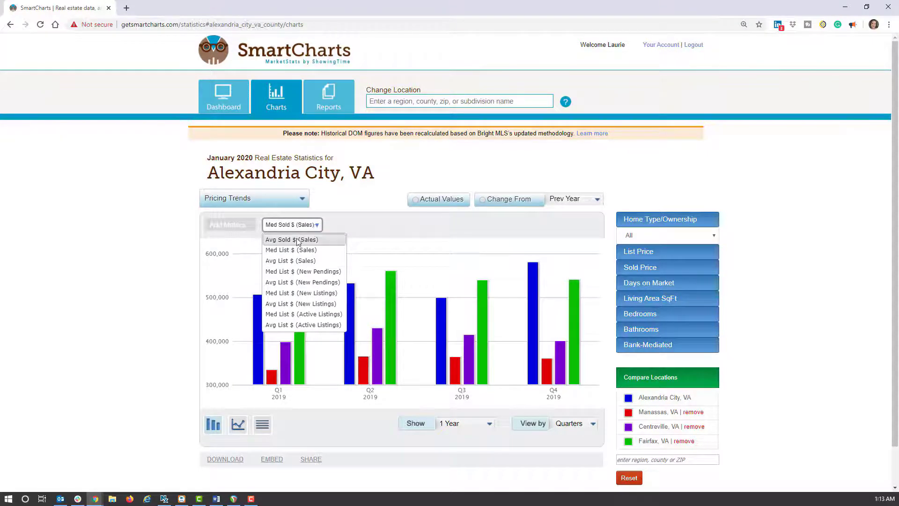
{"action": "left_click", "coordinate": [324, 255]}
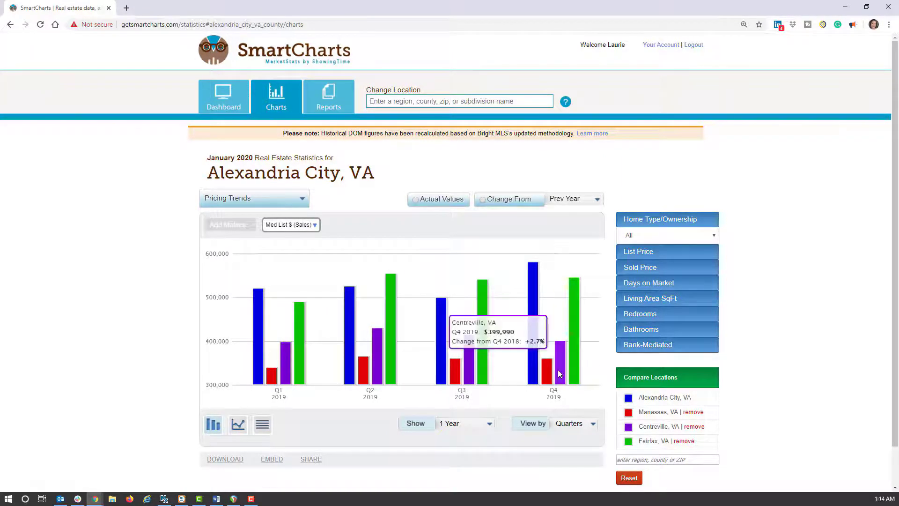
{"action": "left_click", "coordinate": [303, 226]}
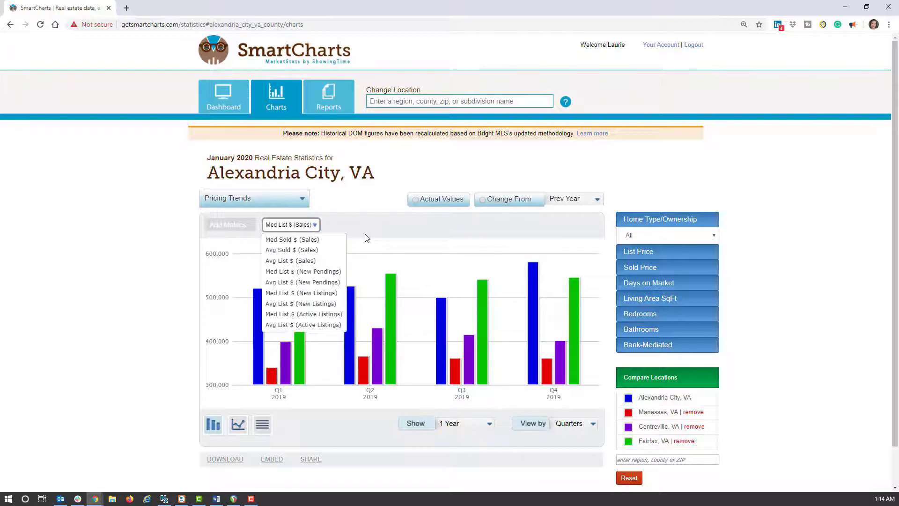
{"action": "left_click", "coordinate": [375, 233]}
- Switch the chart category to Supply And Demand and check Centreville's Q4 2019 months of supply
{"action": "left_click", "coordinate": [276, 198]}
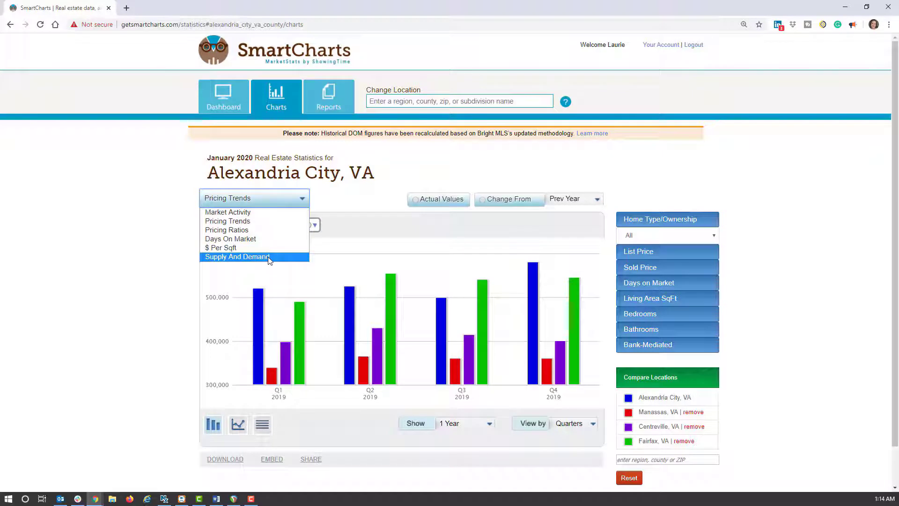
{"action": "left_click", "coordinate": [269, 257]}
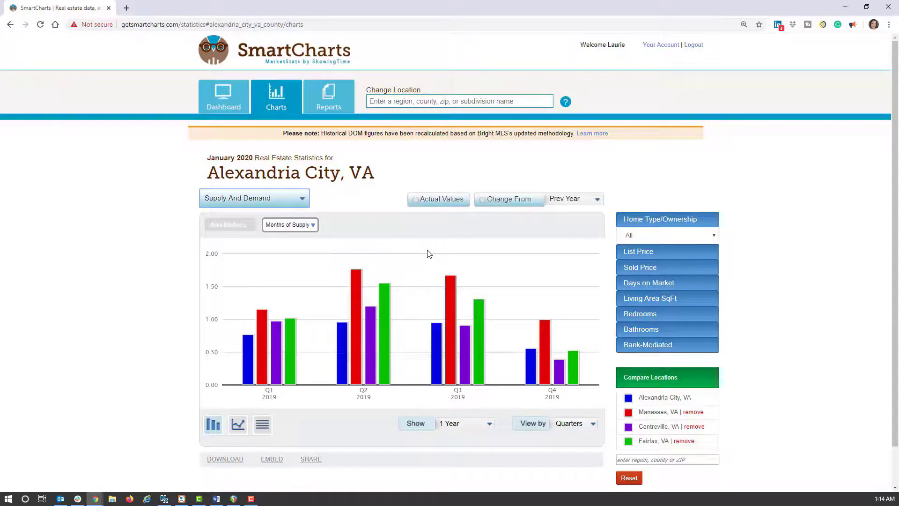
{"action": "mouse_move", "coordinate": [560, 373]}
- Switch the chart category to Days On Market and examine the compared cities' Q2 2019 bars
{"action": "left_click", "coordinate": [245, 202]}
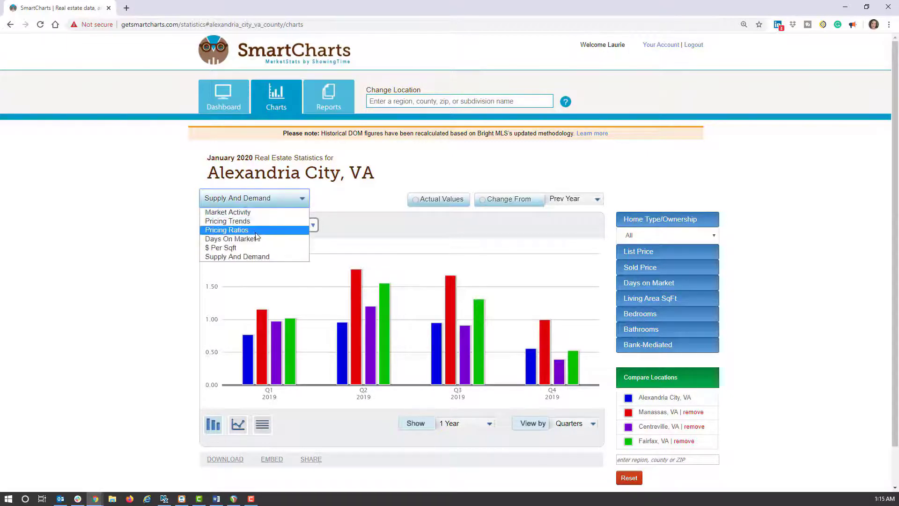
{"action": "left_click", "coordinate": [253, 239]}
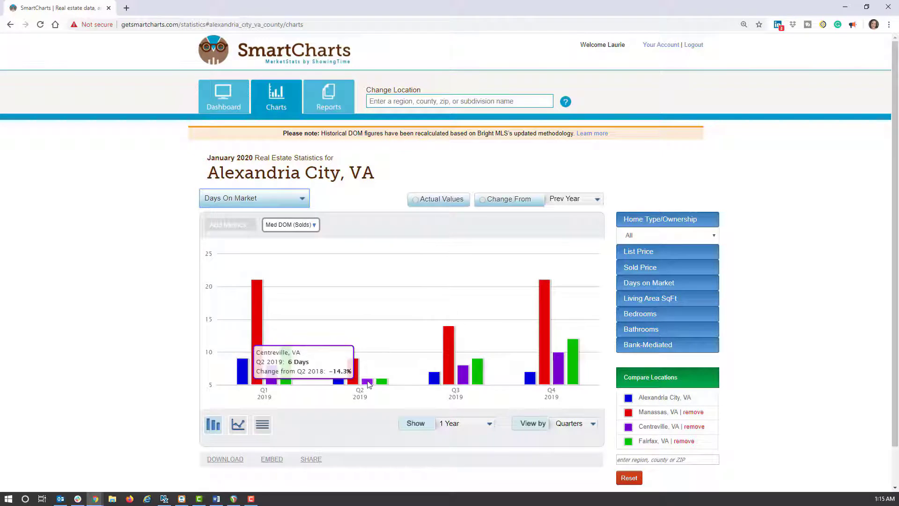
{"action": "mouse_move", "coordinate": [383, 383]}
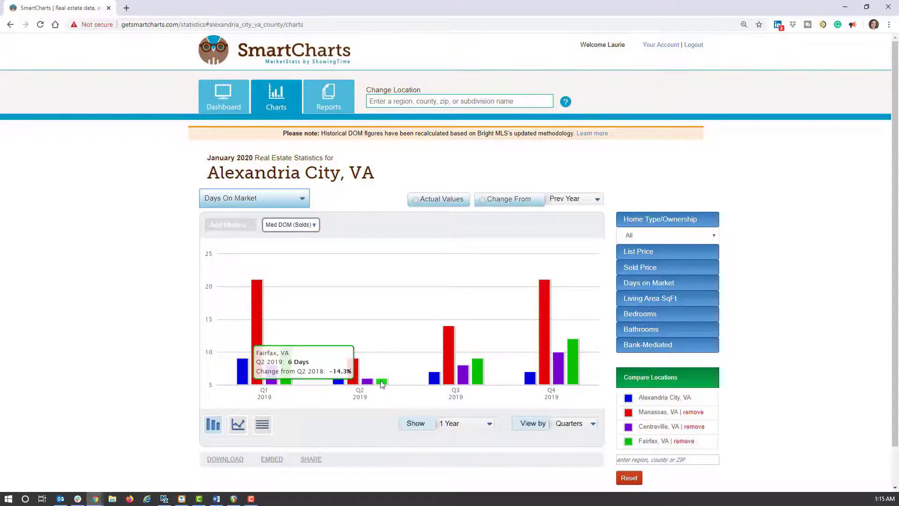
{"action": "mouse_move", "coordinate": [354, 372]}
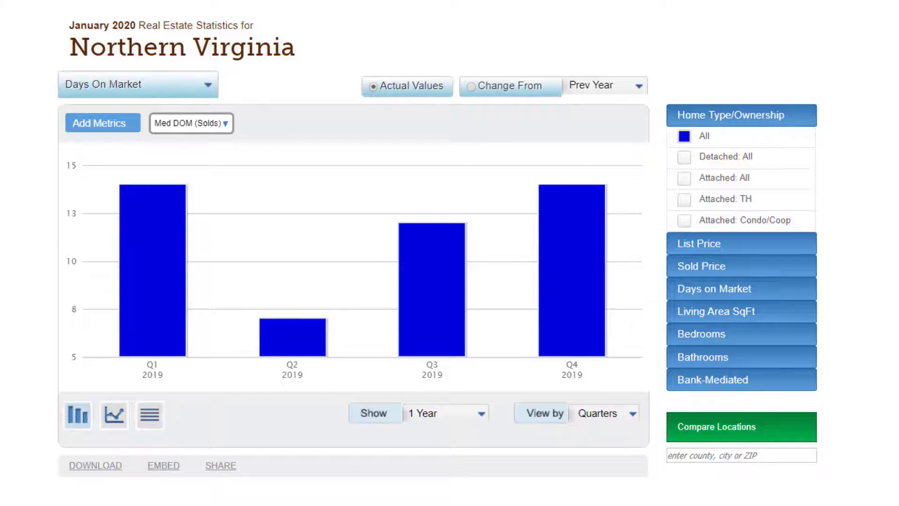
- View the Northern Virginia chart by months and switch its category to Market Activity
{"action": "left_click", "coordinate": [582, 421]}
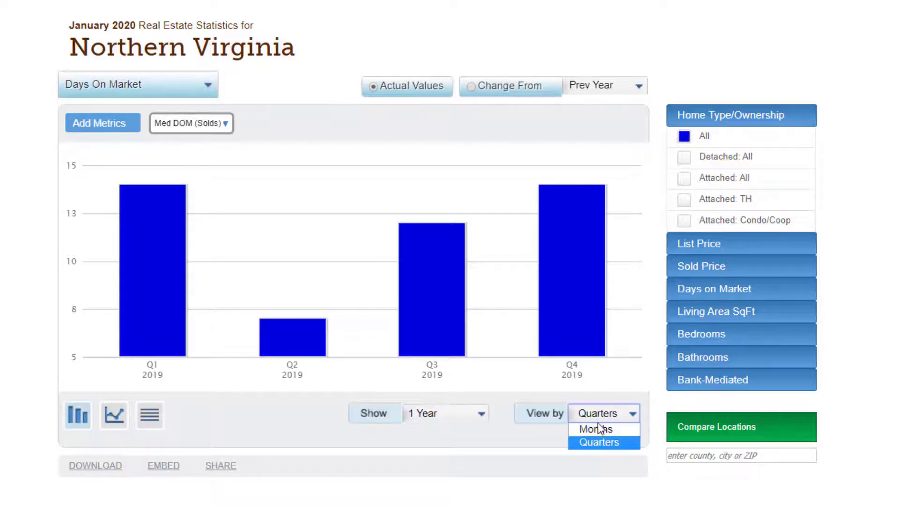
{"action": "left_click", "coordinate": [599, 429]}
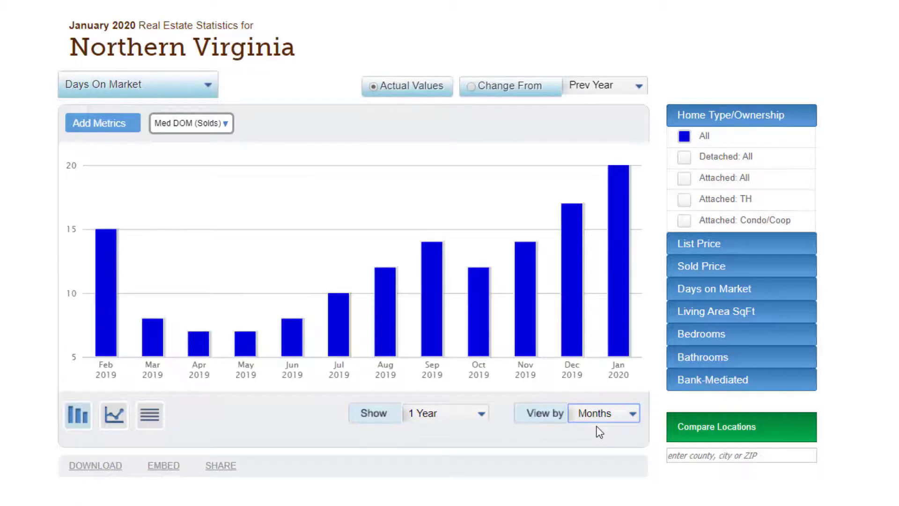
{"action": "left_click", "coordinate": [145, 85]}
{"action": "left_click", "coordinate": [149, 104]}
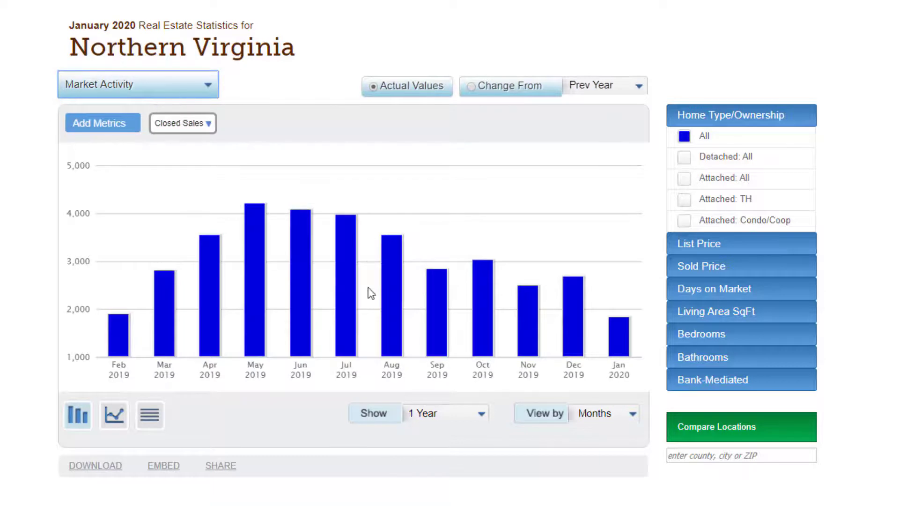
- Extend the Northern Virginia closed sales chart to 3 years and display it as a line chart
{"action": "left_click", "coordinate": [448, 422]}
{"action": "left_click", "coordinate": [497, 451]}
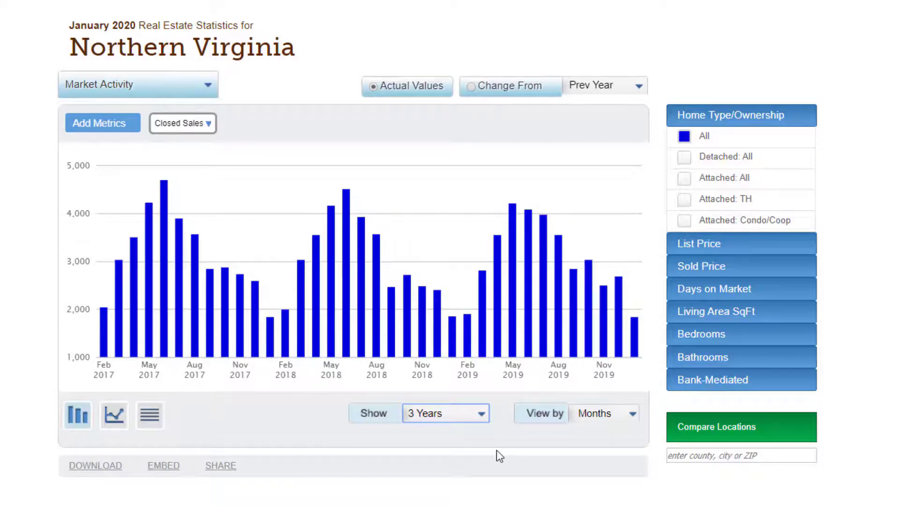
{"action": "left_click", "coordinate": [114, 415]}
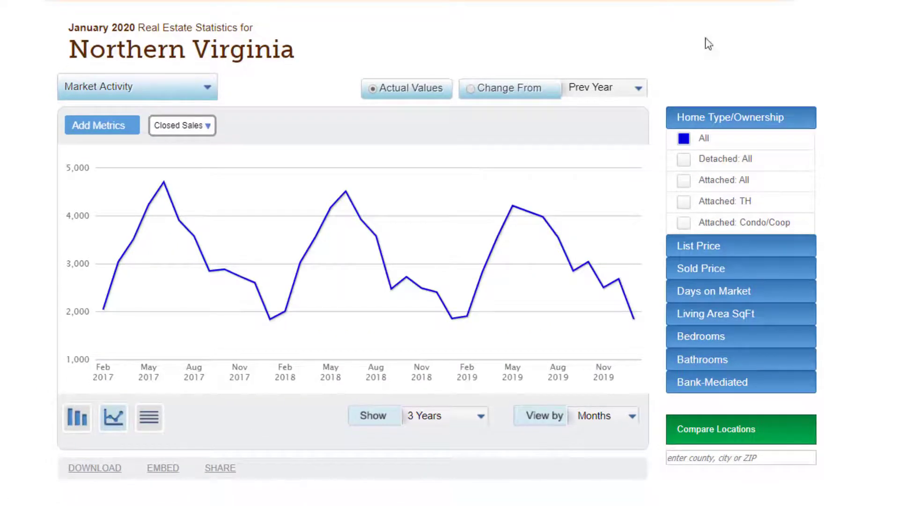
- Plot the closed sales as change from the previous month, and return the chart to actual values
{"action": "left_click", "coordinate": [530, 97]}
{"action": "left_click", "coordinate": [639, 90]}
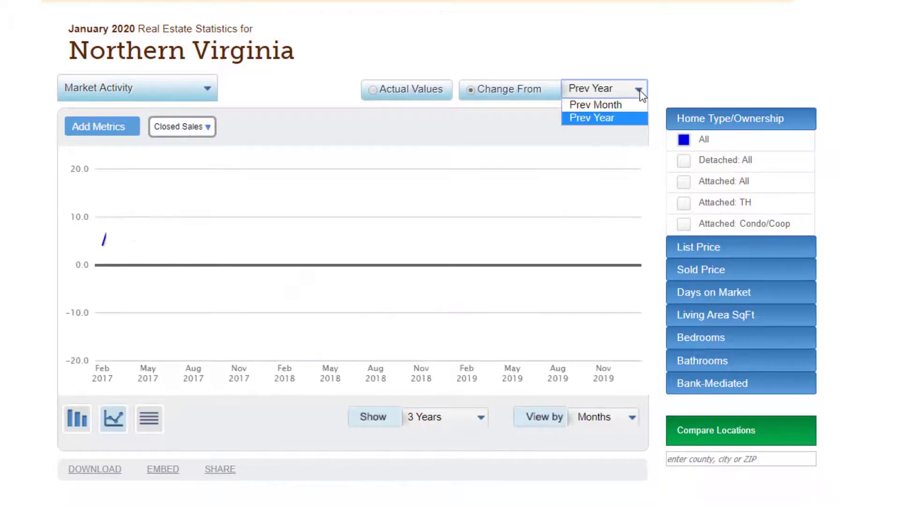
{"action": "left_click", "coordinate": [625, 105]}
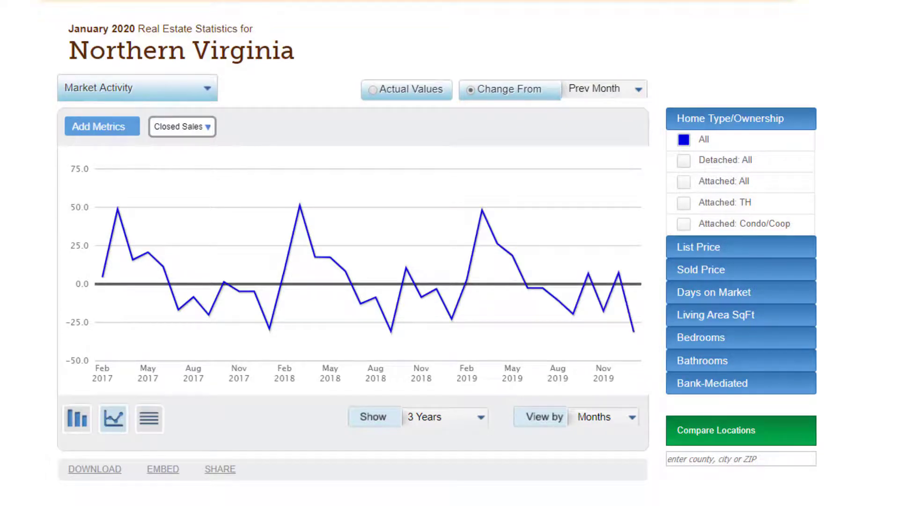
{"action": "left_click", "coordinate": [392, 89]}
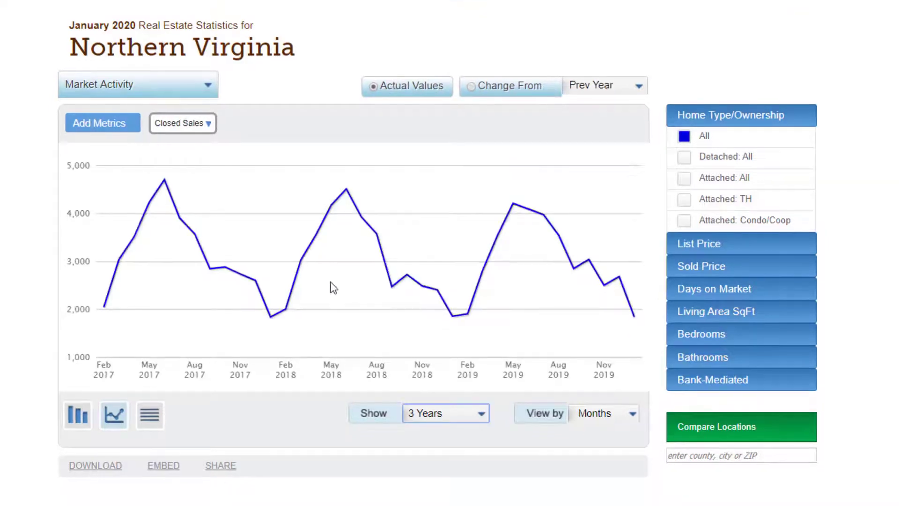
- Add the New Pendings metric to the closed sales chart and filter the home type to Attached: TH
{"action": "left_click", "coordinate": [111, 128]}
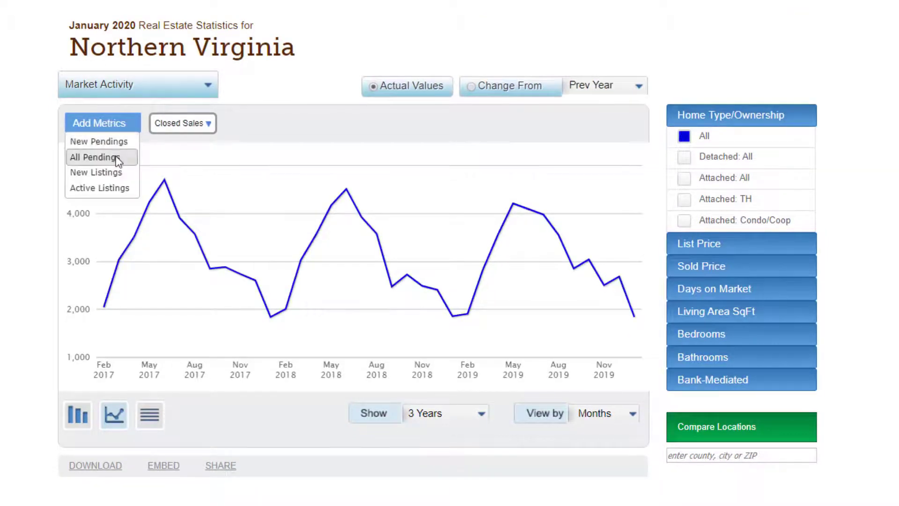
{"action": "left_click", "coordinate": [116, 142]}
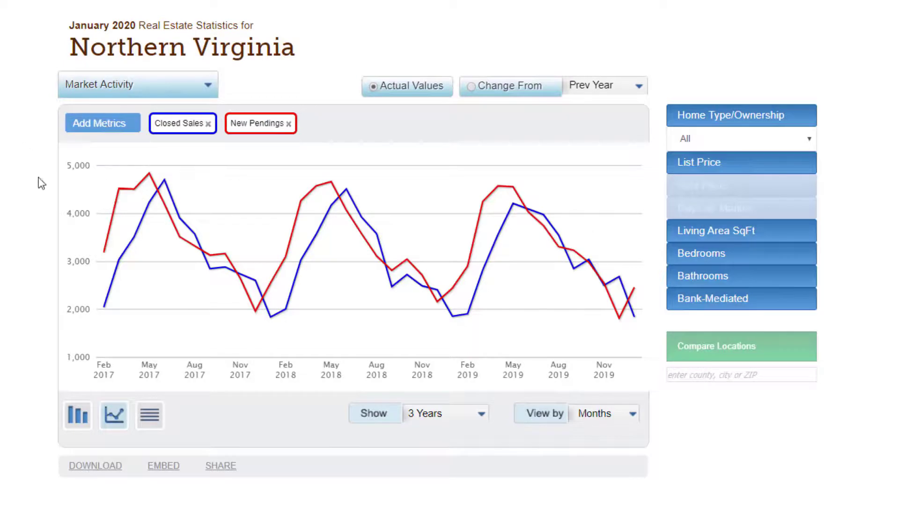
{"action": "left_click", "coordinate": [762, 143]}
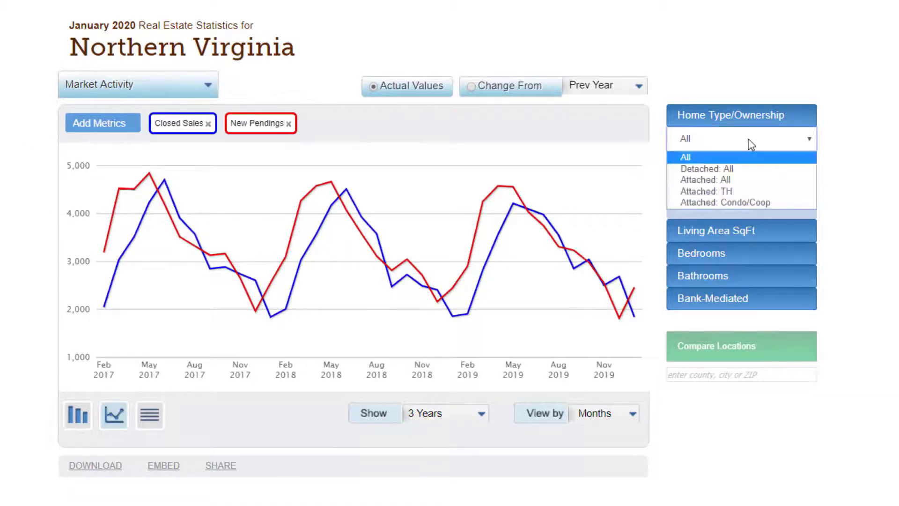
{"action": "left_click", "coordinate": [735, 192]}
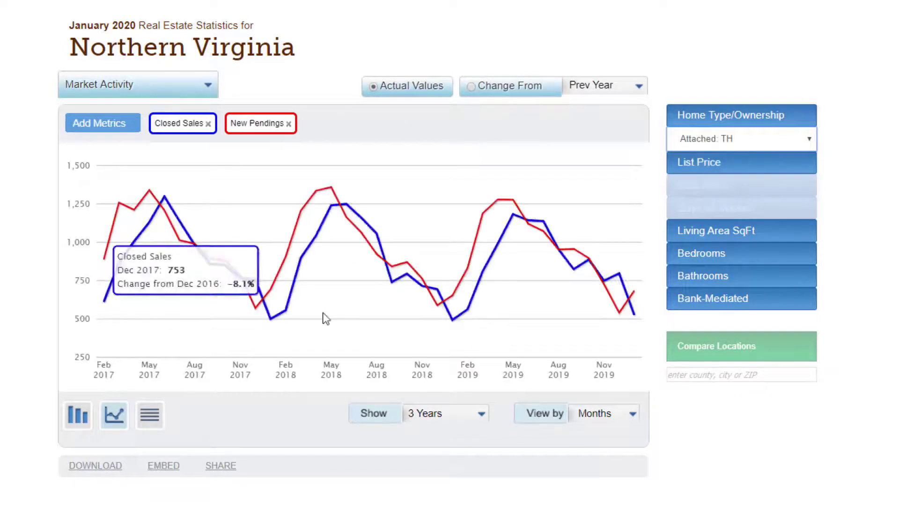
- Display 1 year of the townhouse closed sales and new pendings by quarters in table form
{"action": "left_click", "coordinate": [445, 415]}
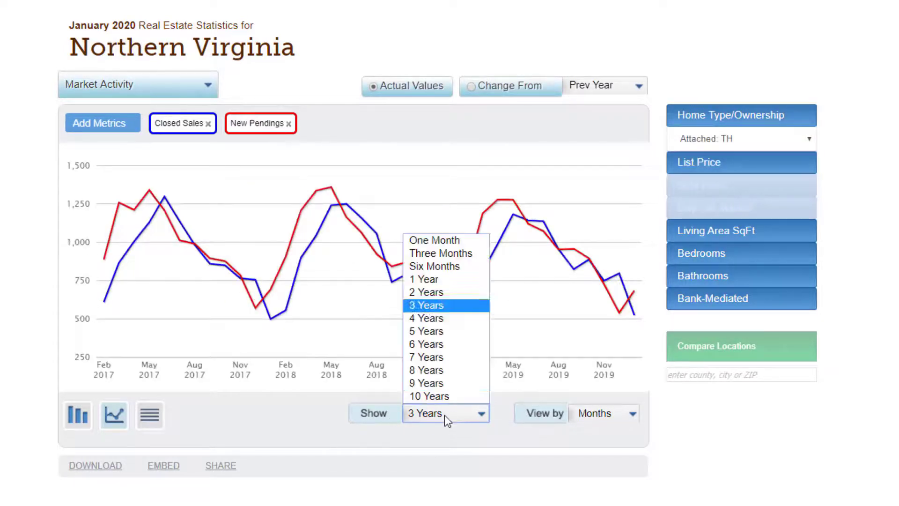
{"action": "left_click", "coordinate": [440, 279]}
{"action": "left_click", "coordinate": [601, 414]}
{"action": "left_click", "coordinate": [600, 442]}
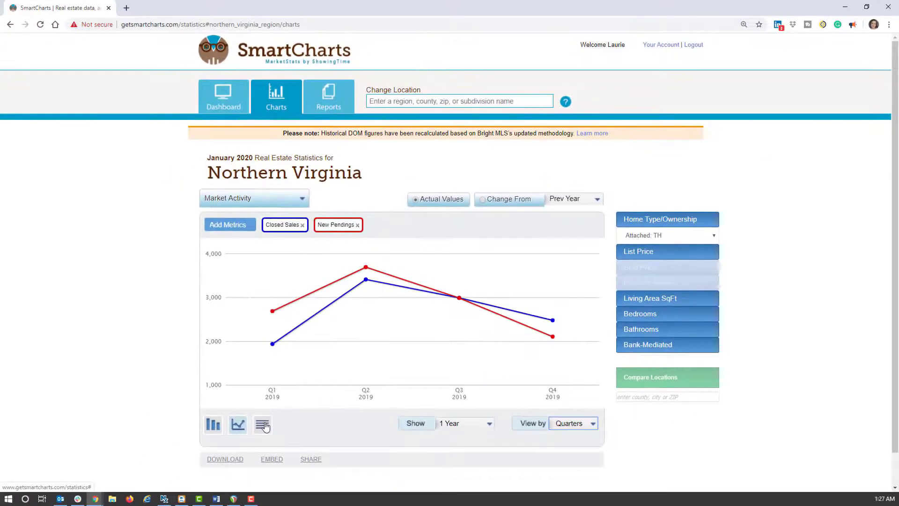
{"action": "left_click", "coordinate": [264, 425]}
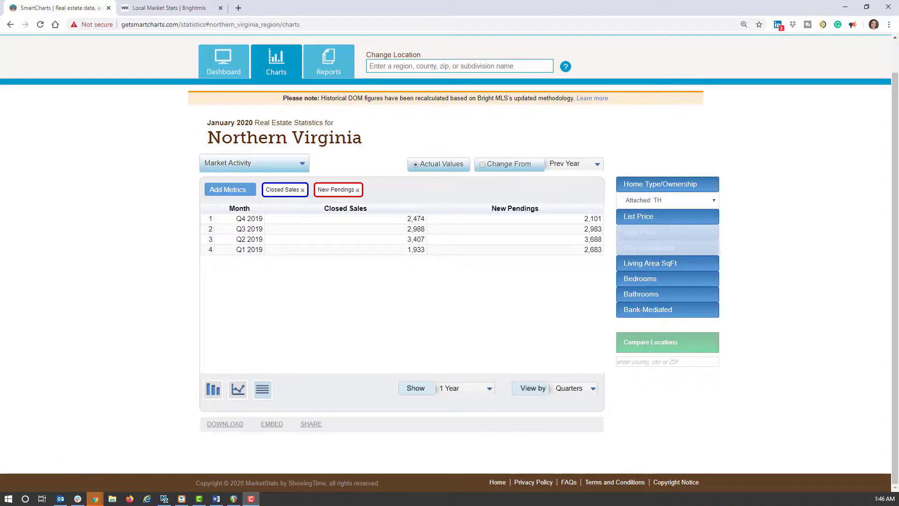
- Review the table's download formats and embed chart settings, and close the embed settings unchanged
{"action": "left_click", "coordinate": [237, 425]}
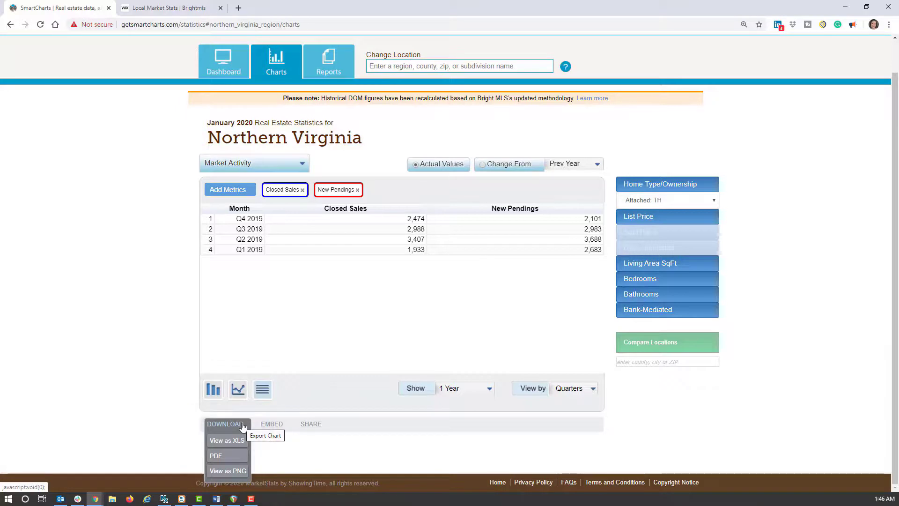
{"action": "left_click", "coordinate": [272, 425]}
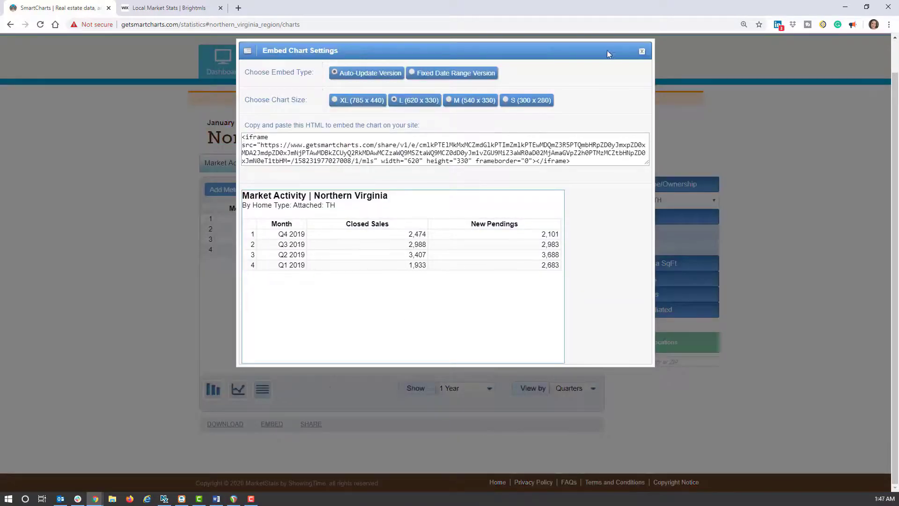
{"action": "left_click", "coordinate": [642, 51]}
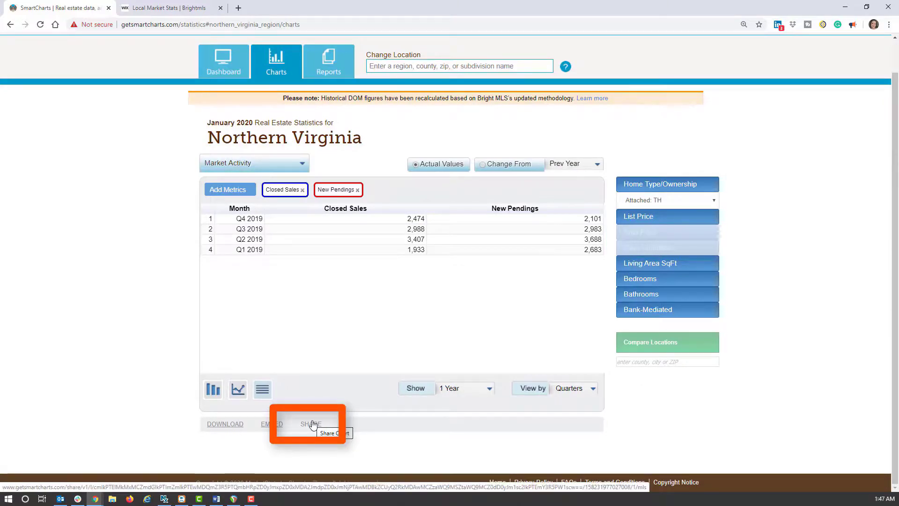
- Open the share page for the Northern Virginia market activity table and bring up its full list of sharing services
{"action": "left_click", "coordinate": [313, 425]}
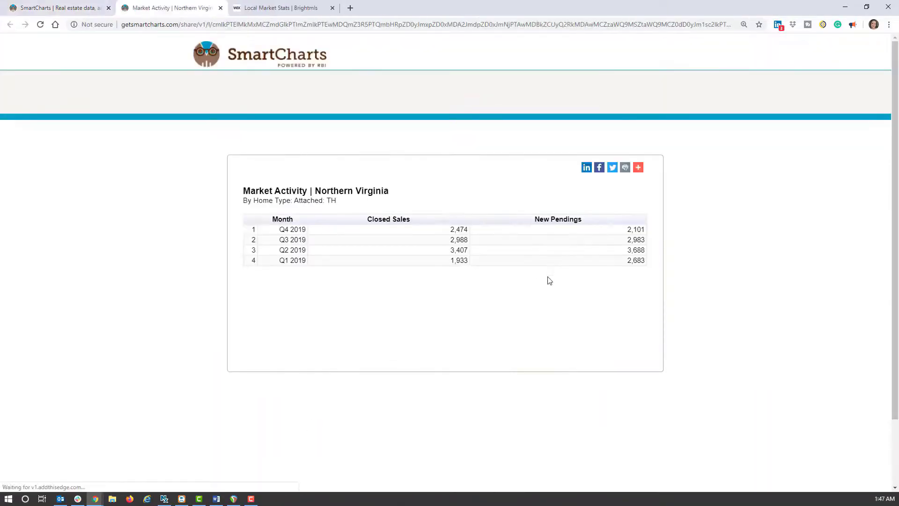
{"action": "left_click", "coordinate": [639, 167]}
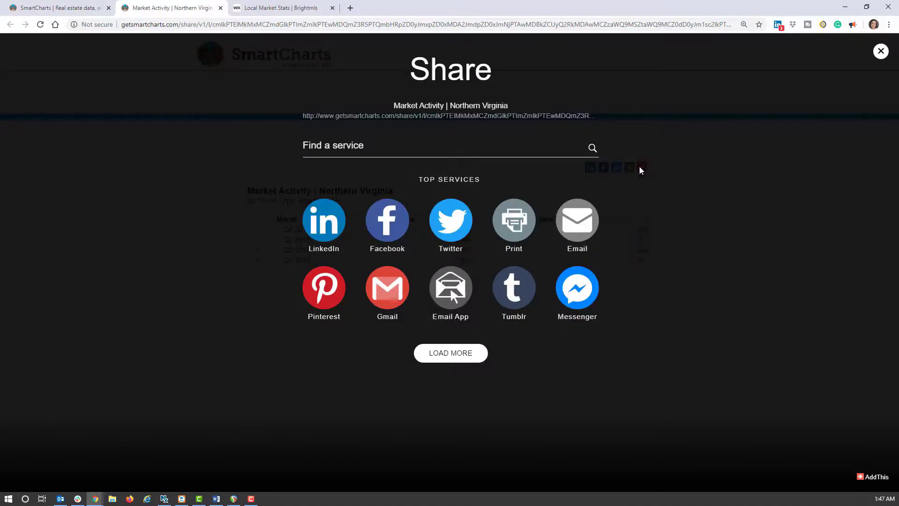